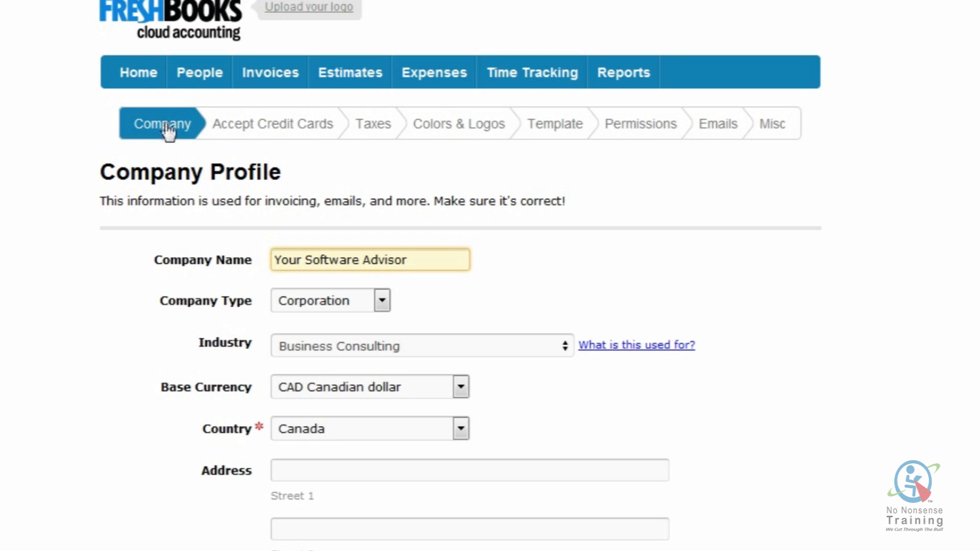
- Review the company profile and keep Corporation as the company type
{"action": "scroll", "coordinate": [168, 133], "scroll_direction": "down", "scroll_amount": 3}
{"action": "scroll", "coordinate": [127, 112], "scroll_direction": "up", "scroll_amount": 2}
{"action": "scroll", "coordinate": [114, 189], "scroll_direction": "down", "scroll_amount": 1}
{"action": "scroll", "coordinate": [115, 188], "scroll_direction": "down", "scroll_amount": 1}
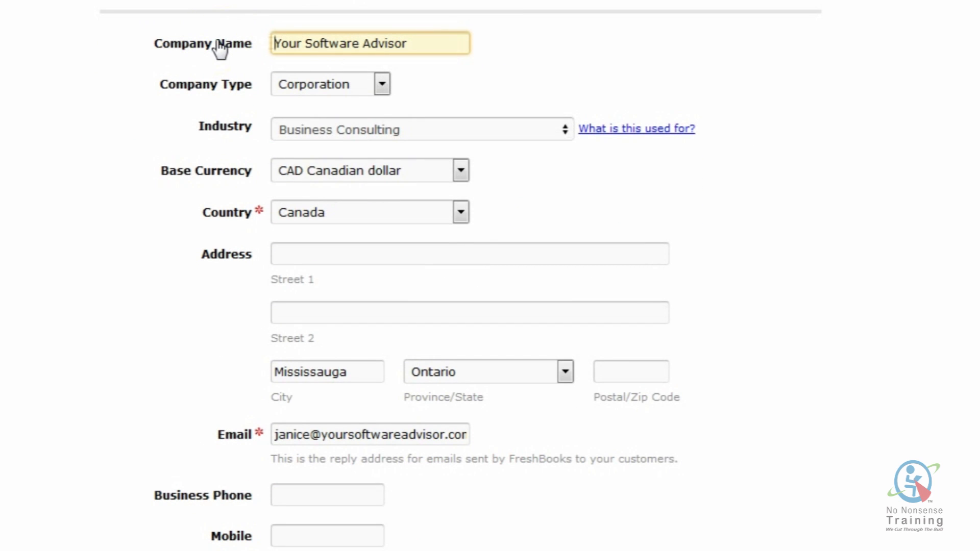
{"action": "left_click", "coordinate": [219, 51]}
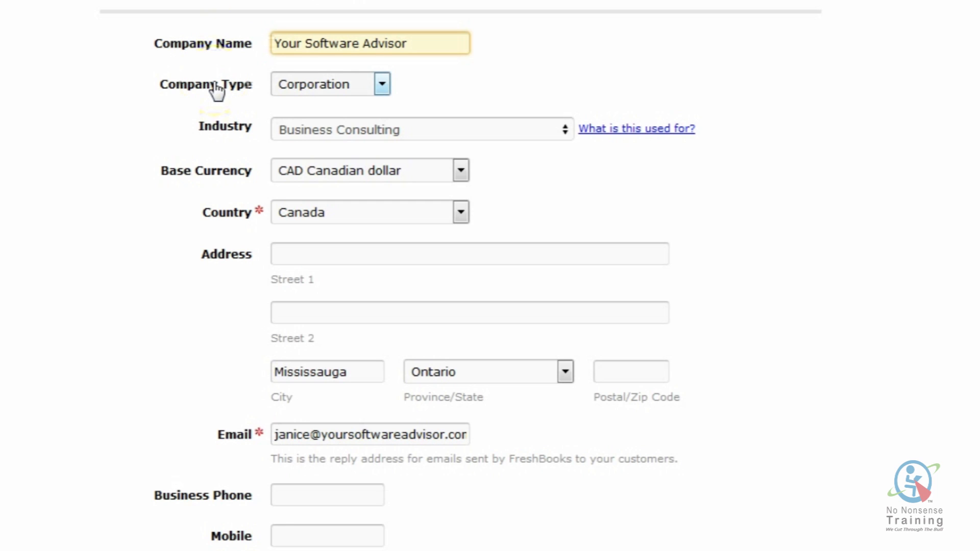
{"action": "left_click", "coordinate": [382, 85]}
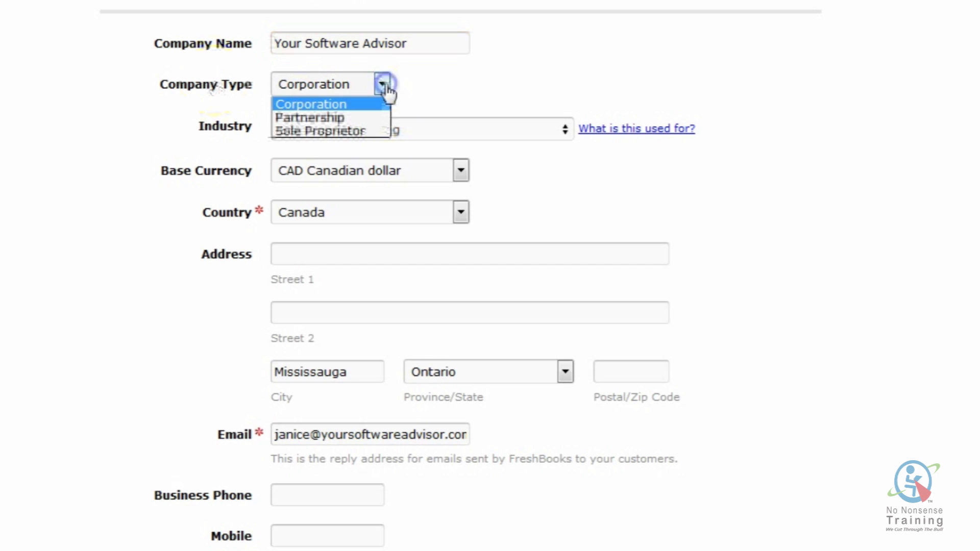
{"action": "left_click", "coordinate": [382, 85]}
{"action": "left_click", "coordinate": [213, 136]}
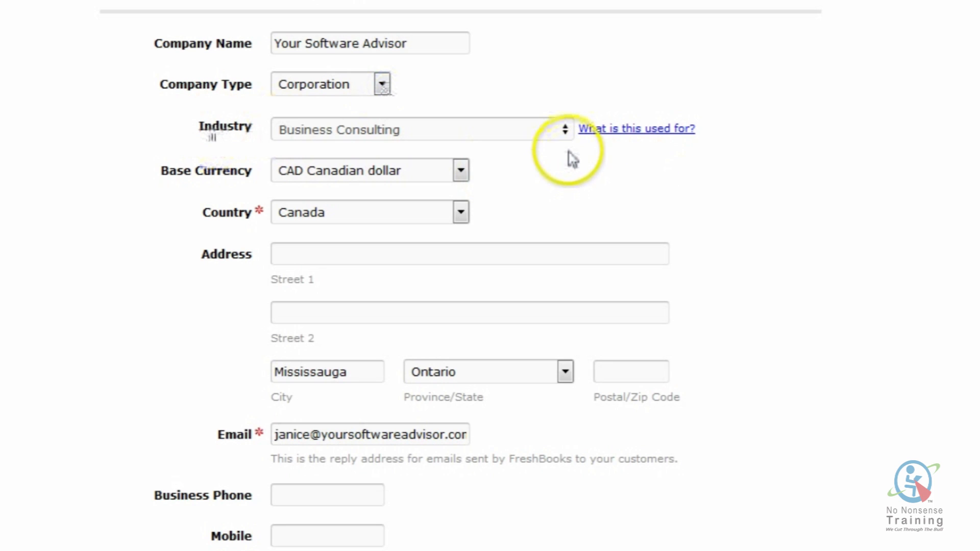
- Set Industry to Business Training, keeping CAD Canadian dollar as the base currency
{"action": "left_click", "coordinate": [565, 134]}
{"action": "left_click", "coordinate": [561, 356]}
{"action": "scroll", "coordinate": [561, 356], "scroll_direction": "down", "scroll_amount": 6}
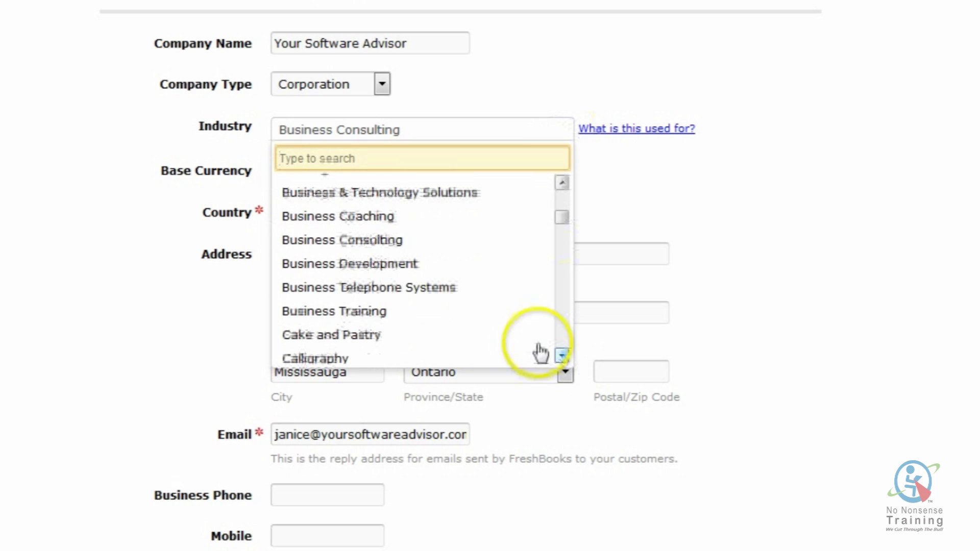
{"action": "left_click", "coordinate": [398, 313]}
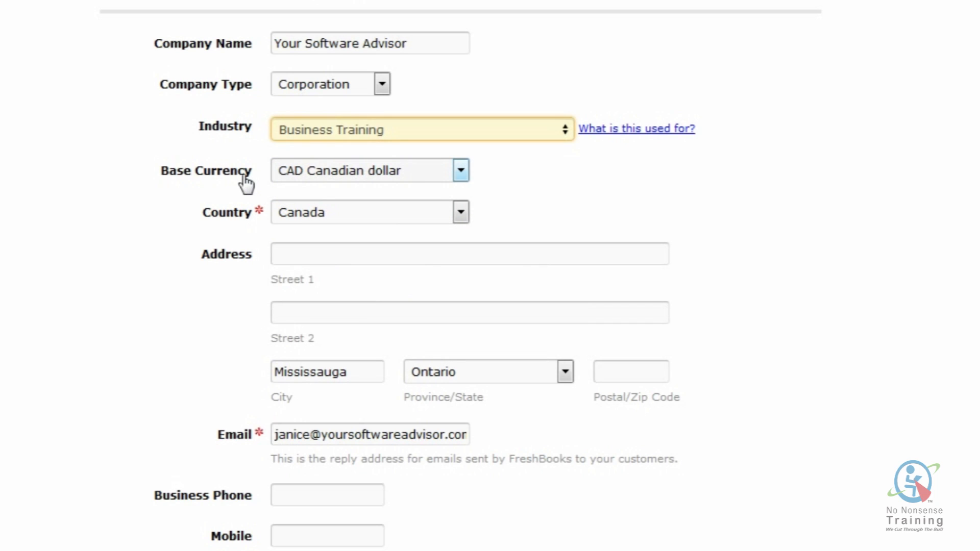
{"action": "left_click", "coordinate": [461, 172]}
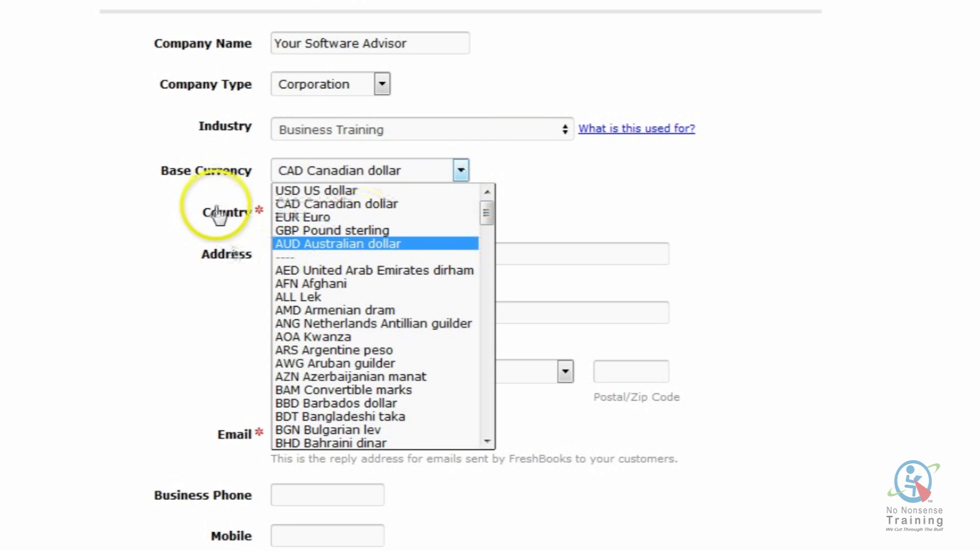
{"action": "left_click", "coordinate": [498, 176]}
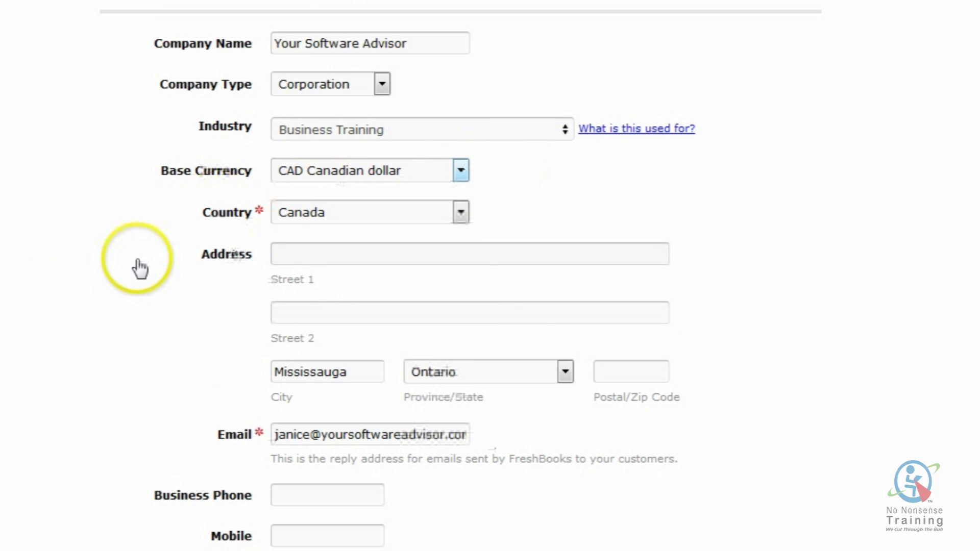
{"action": "scroll", "coordinate": [153, 245], "scroll_direction": "down", "scroll_amount": 2}
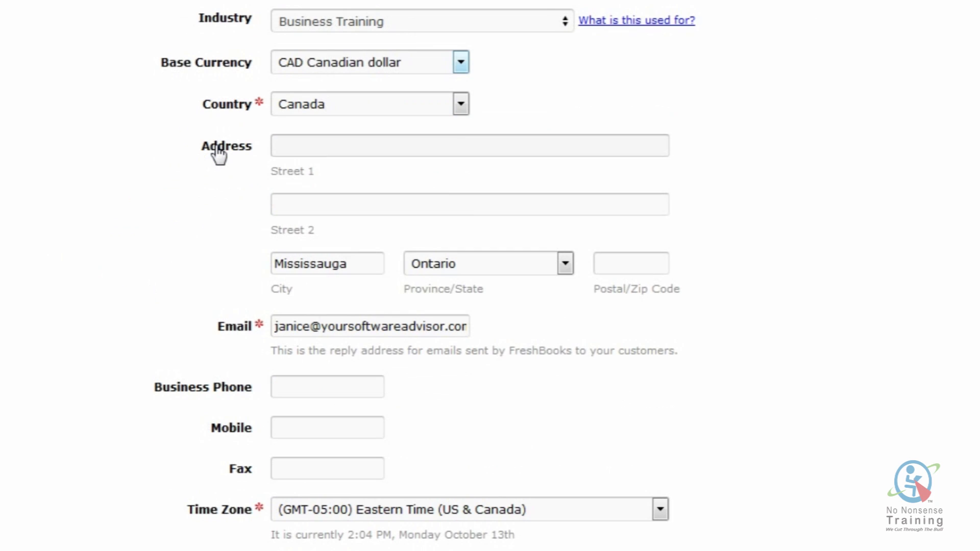
- Scroll past Time Zone and Account URL and save the Company Profile with Business Training
{"action": "scroll", "coordinate": [192, 236], "scroll_direction": "down", "scroll_amount": 2}
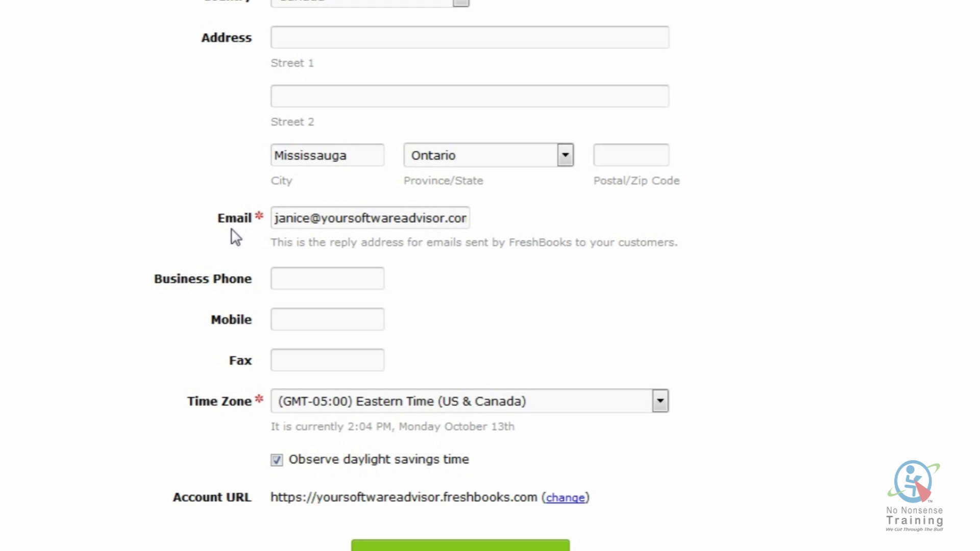
{"action": "scroll", "coordinate": [234, 236], "scroll_direction": "down", "scroll_amount": 2}
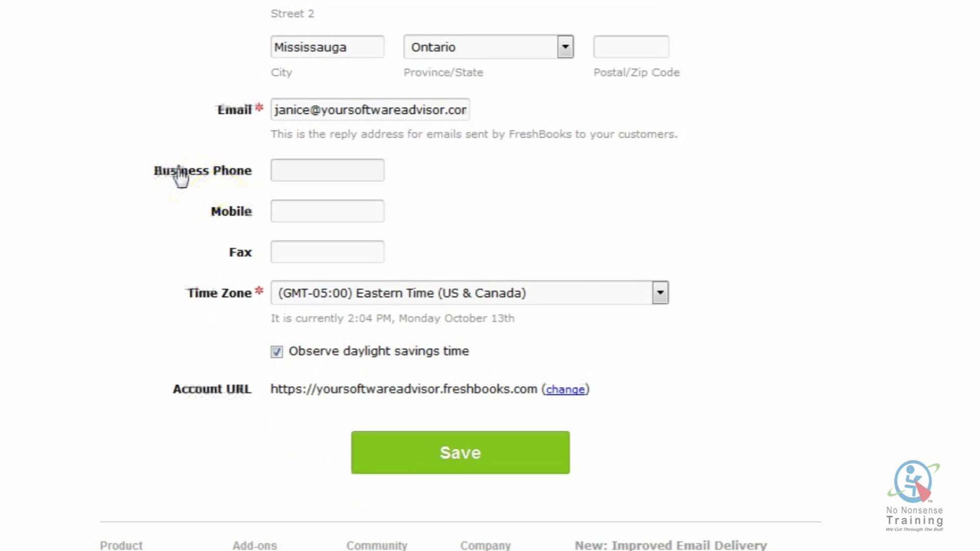
{"action": "scroll", "coordinate": [181, 176], "scroll_direction": "down", "scroll_amount": 2}
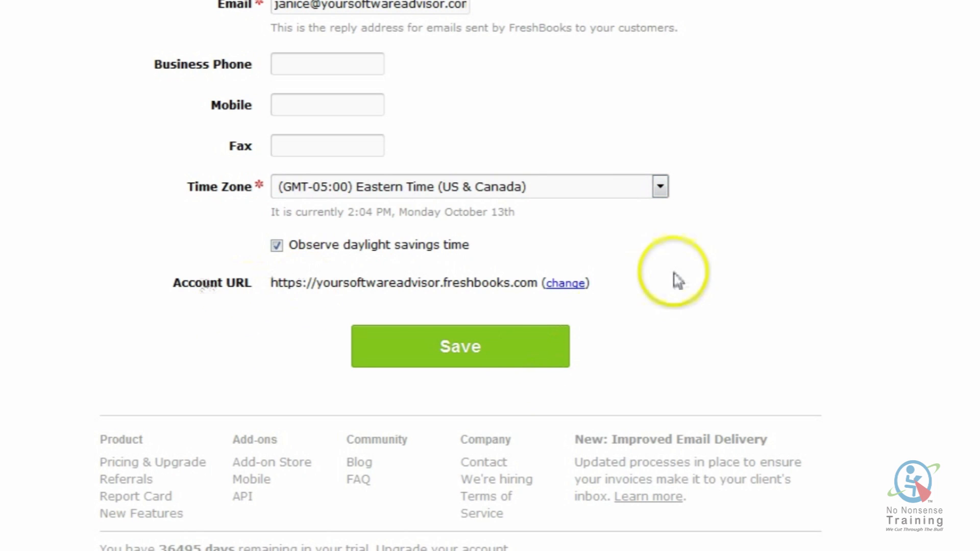
{"action": "double_click", "coordinate": [570, 284]}
{"action": "left_click", "coordinate": [493, 342]}
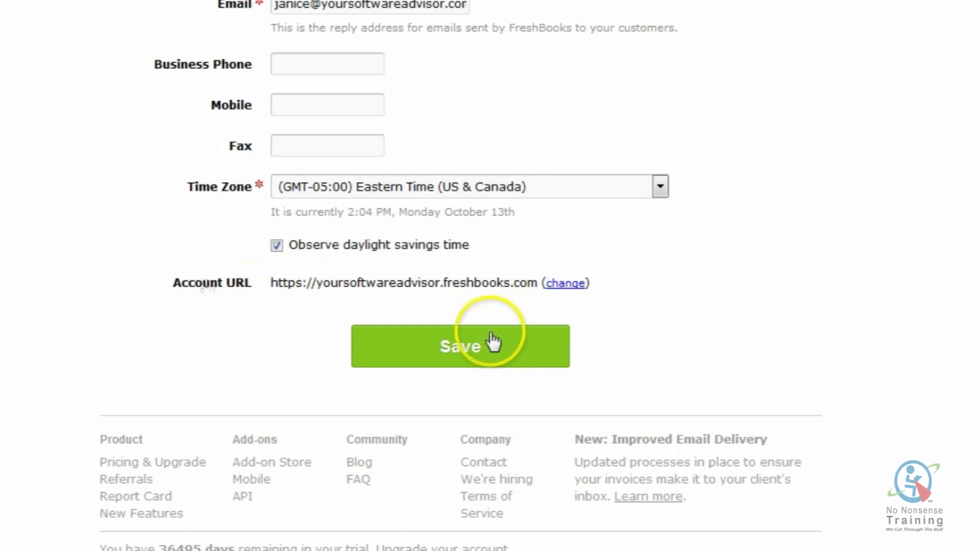
{"action": "left_click", "coordinate": [464, 357]}
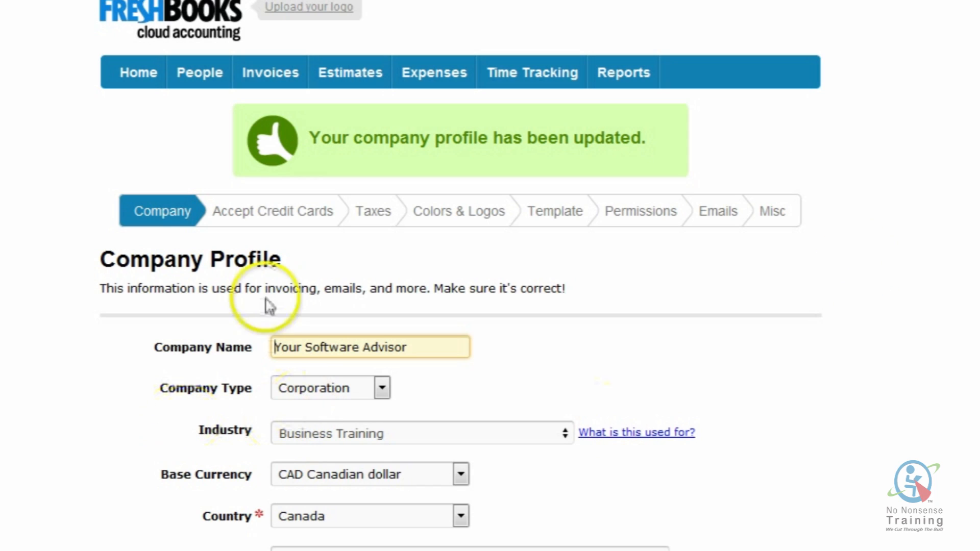
- On Accept Credit Cards, bring up the Activate PayPal choices: Standard, Payflow Pro, Payments Pro
{"action": "left_click", "coordinate": [270, 212]}
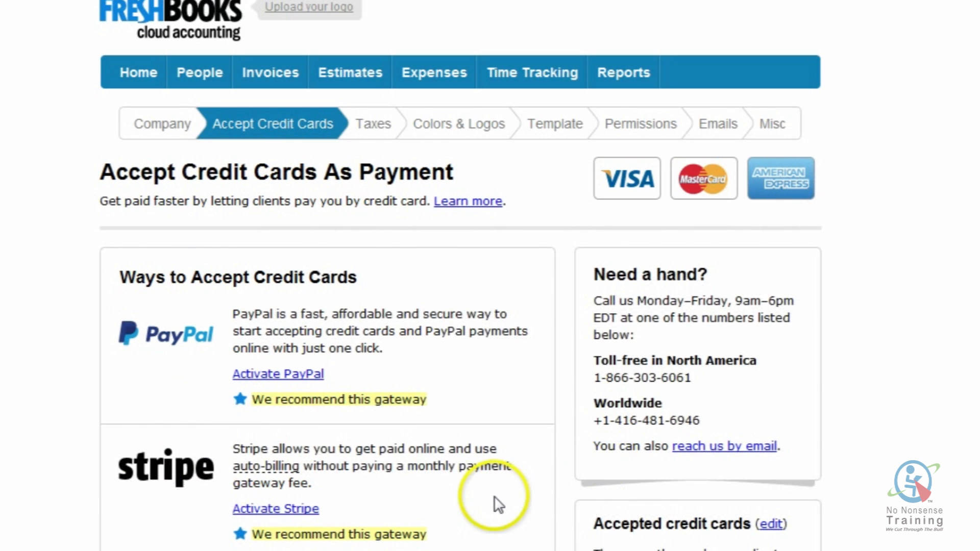
{"action": "scroll", "coordinate": [497, 505], "scroll_direction": "down", "scroll_amount": 2}
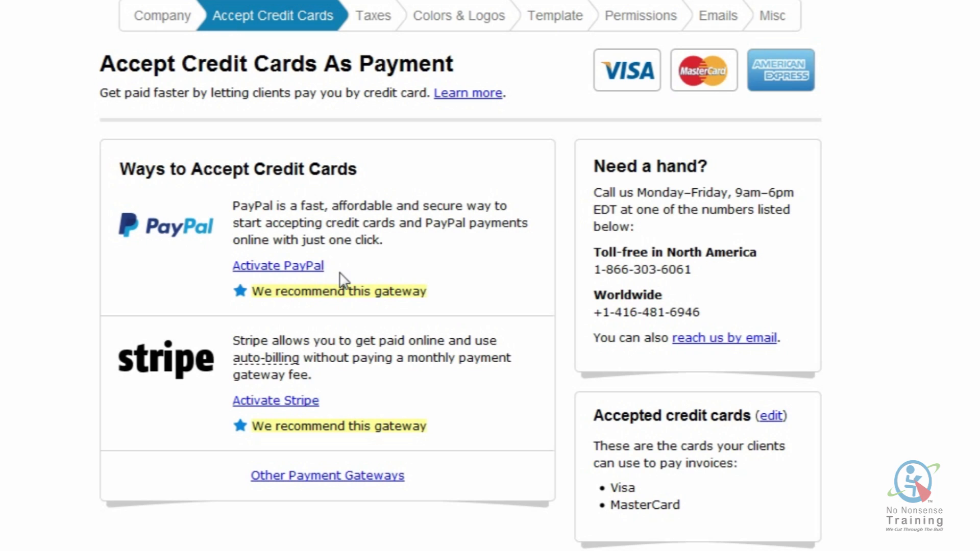
{"action": "left_click", "coordinate": [296, 267]}
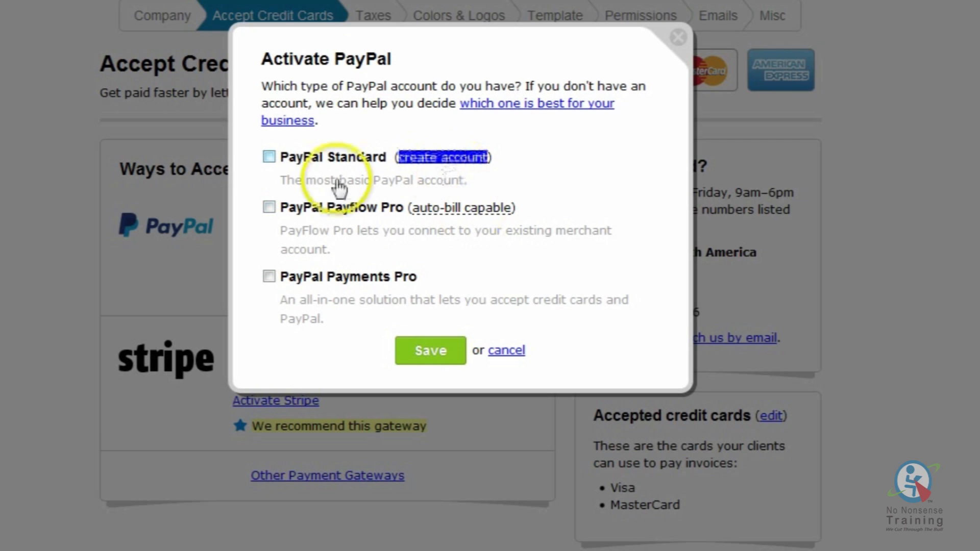
- Enable PayPal Standard with the PayPal account's e-mail address and save the gateway
{"action": "left_click", "coordinate": [269, 159]}
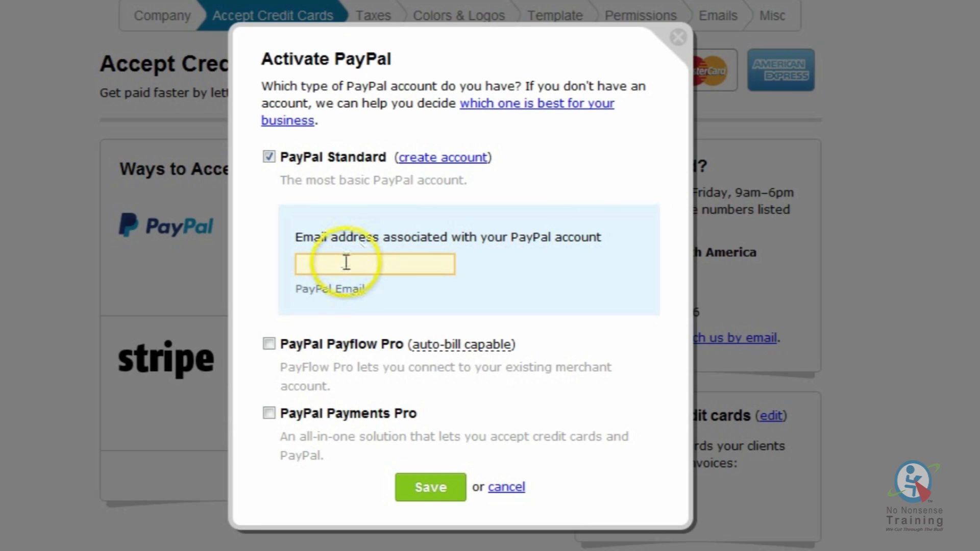
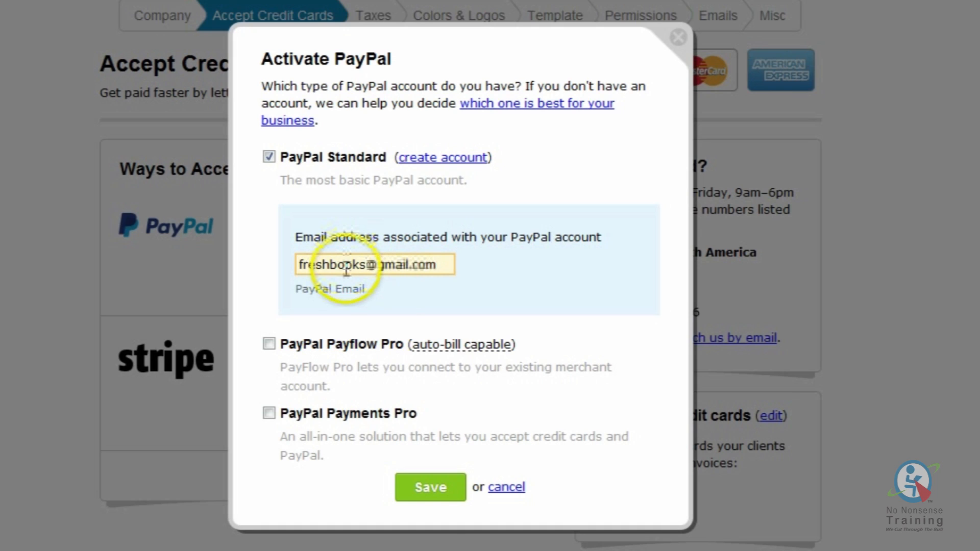
{"action": "left_click", "coordinate": [436, 489]}
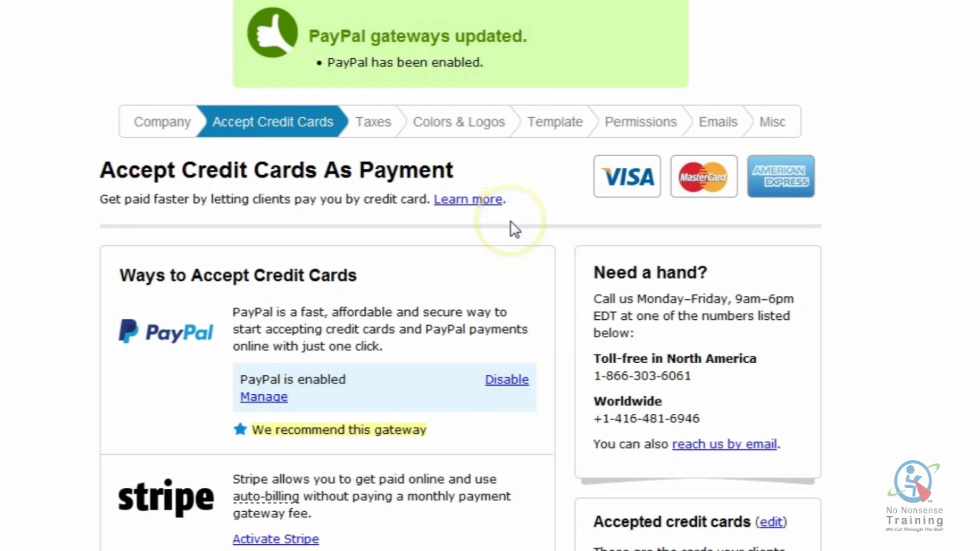
{"action": "scroll", "coordinate": [510, 225], "scroll_direction": "up", "scroll_amount": 2}
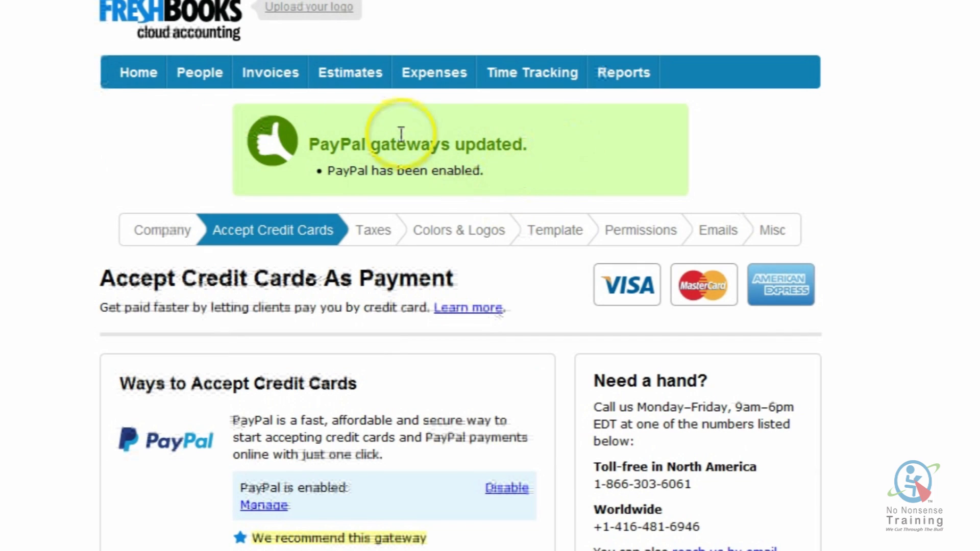
- Check PayPal payment on the new invoice form, then leave it for Company Profile settings
{"action": "left_click", "coordinate": [276, 73]}
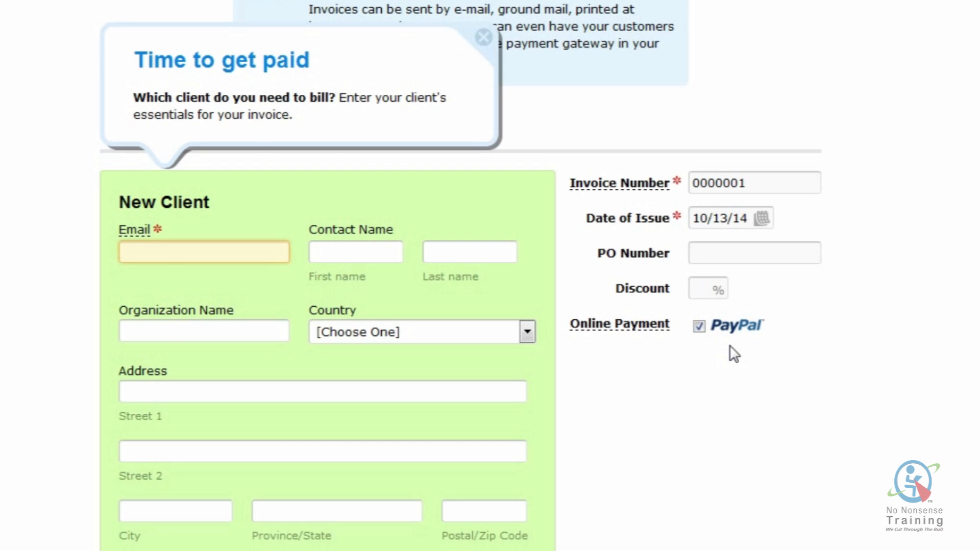
{"action": "scroll", "coordinate": [734, 354], "scroll_direction": "up", "scroll_amount": 5}
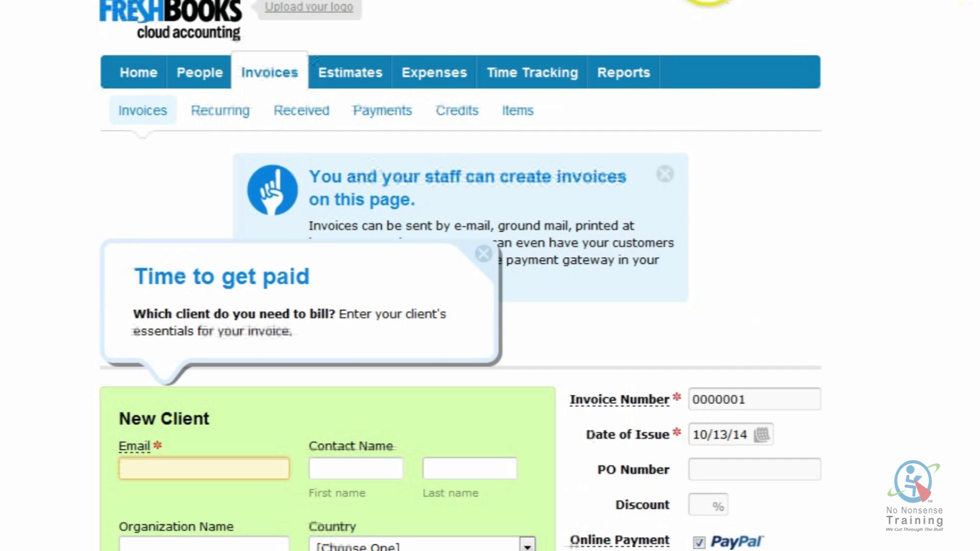
{"action": "key", "text": "F5"}
{"action": "left_click", "coordinate": [569, 237]}
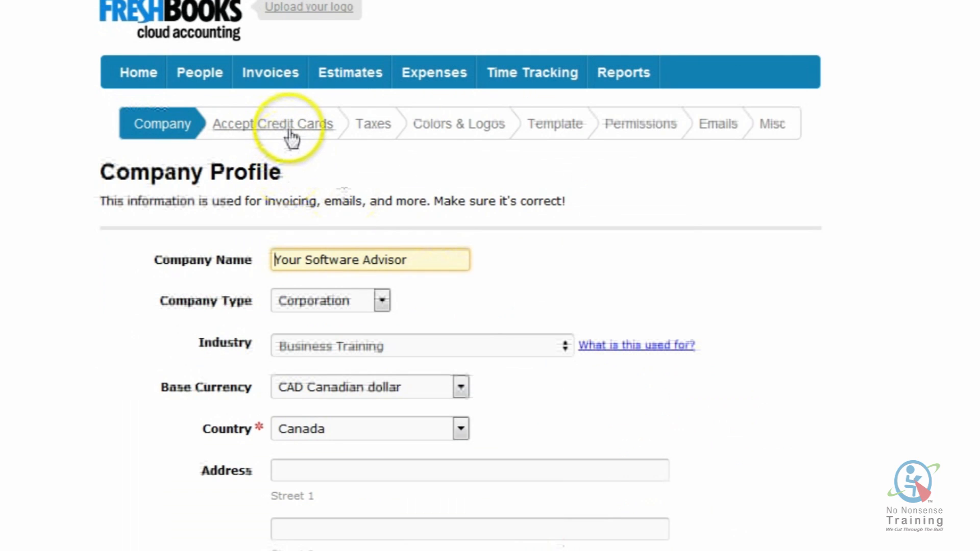
- Update the accepted credit cards with PayPal enabled as the gateway and save
{"action": "left_click", "coordinate": [291, 136]}
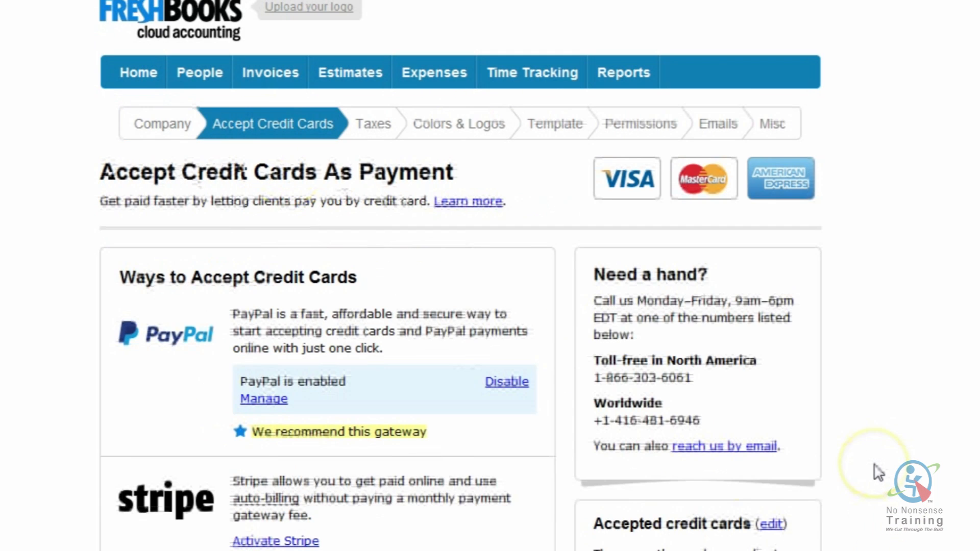
{"action": "scroll", "coordinate": [877, 472], "scroll_direction": "down", "scroll_amount": 4}
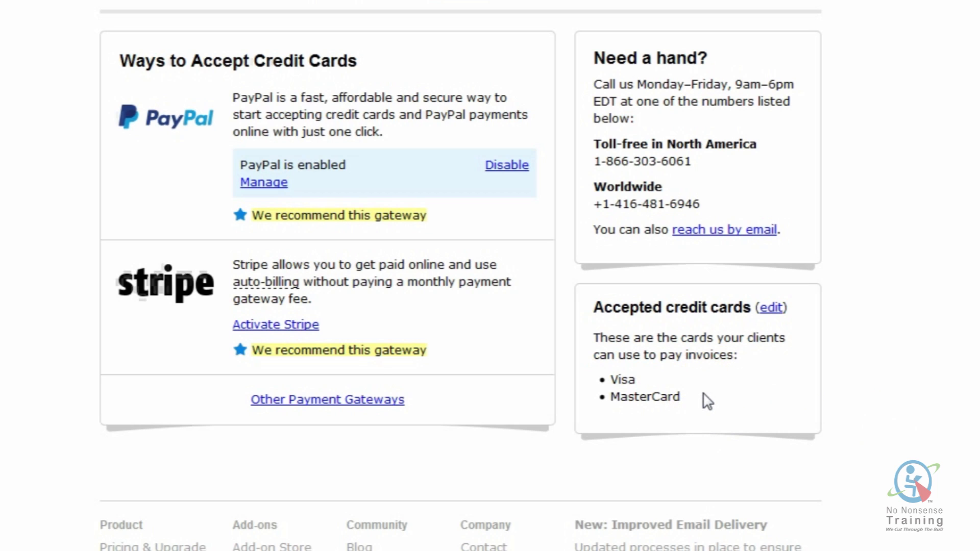
{"action": "left_click", "coordinate": [772, 307]}
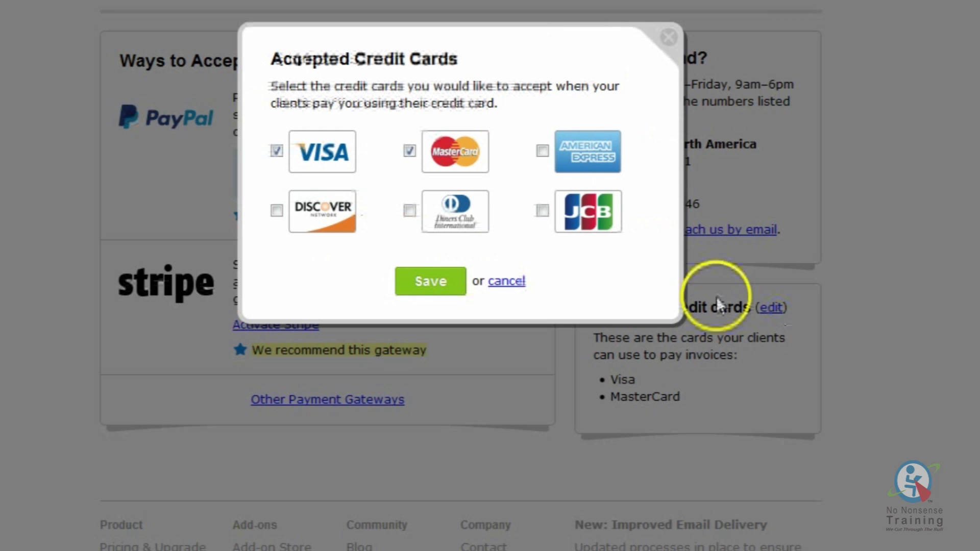
{"action": "left_click", "coordinate": [435, 287]}
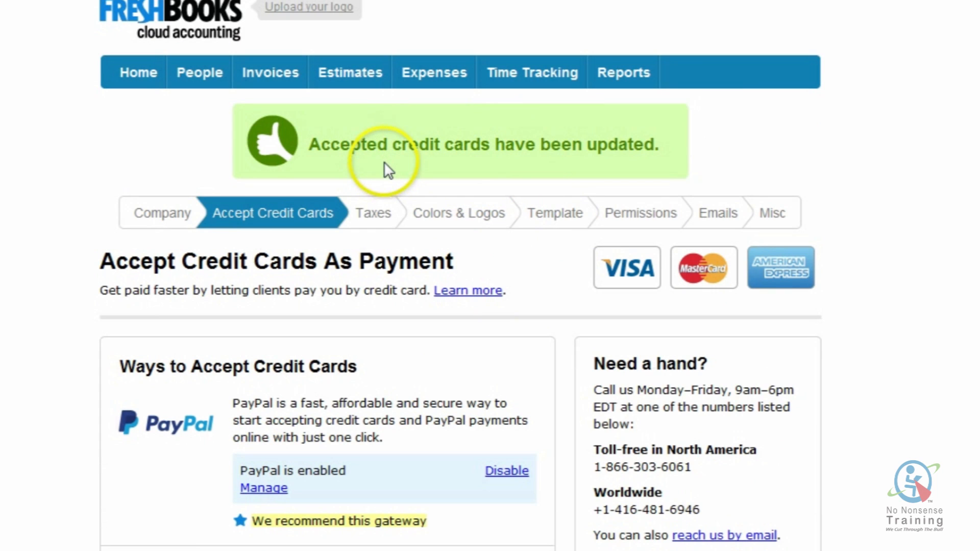
{"action": "scroll", "coordinate": [389, 168], "scroll_direction": "down", "scroll_amount": 2}
- Review the GST 5% and HST 13% tax rates, then view Colors & Logos settings
{"action": "left_click", "coordinate": [381, 122]}
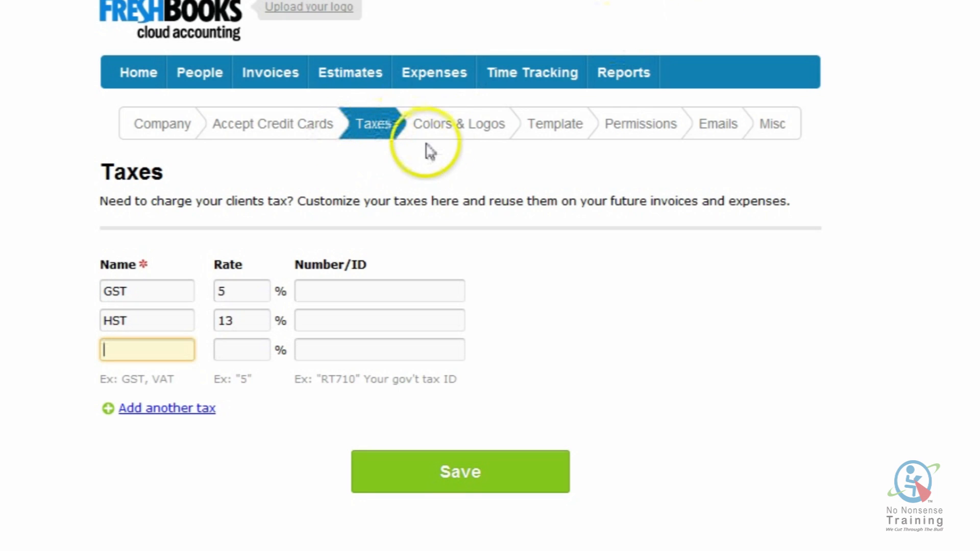
{"action": "left_click", "coordinate": [461, 128]}
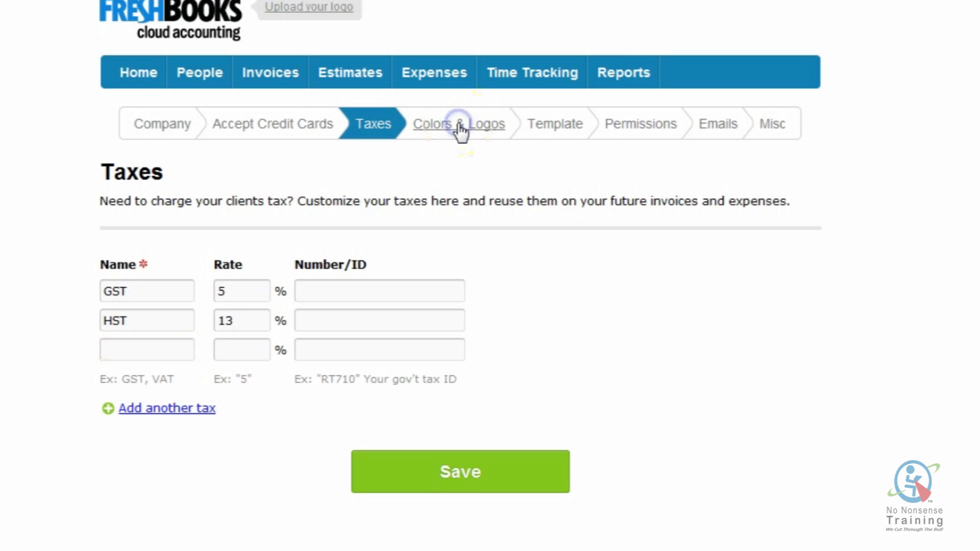
{"action": "scroll", "coordinate": [512, 399], "scroll_direction": "down", "scroll_amount": 3}
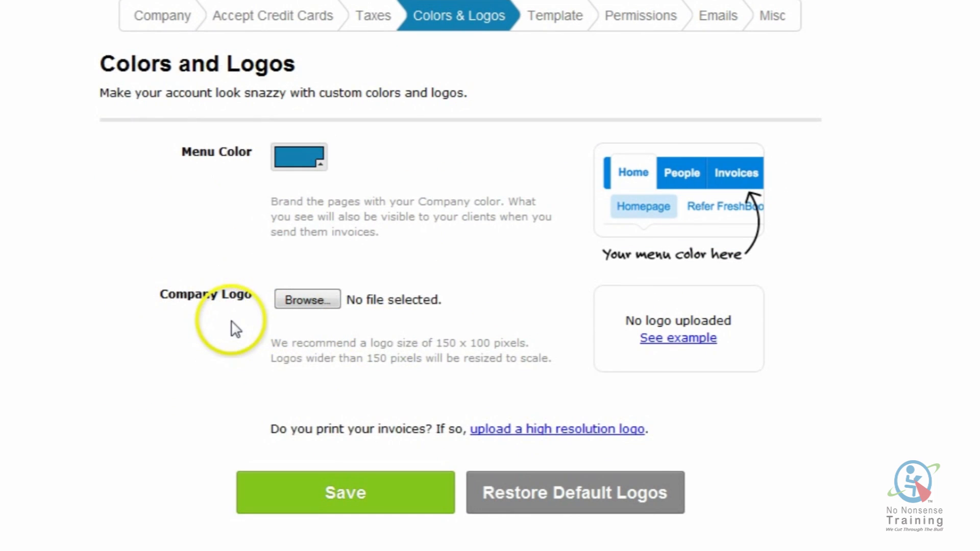
- Upload LogoForEmail.jpg from the Logos folder as the company logo and save
{"action": "scroll", "coordinate": [235, 330], "scroll_direction": "up", "scroll_amount": 3}
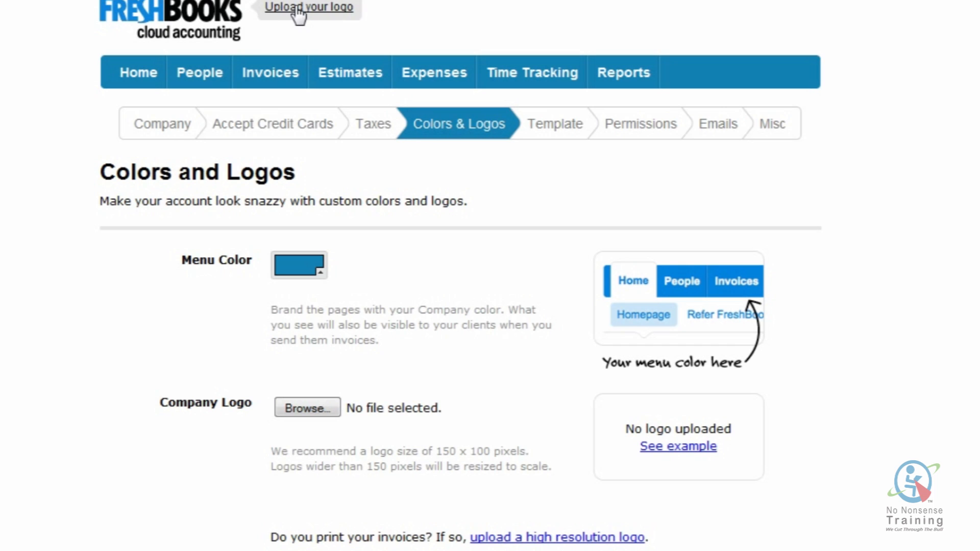
{"action": "scroll", "coordinate": [184, 343], "scroll_direction": "down", "scroll_amount": 3}
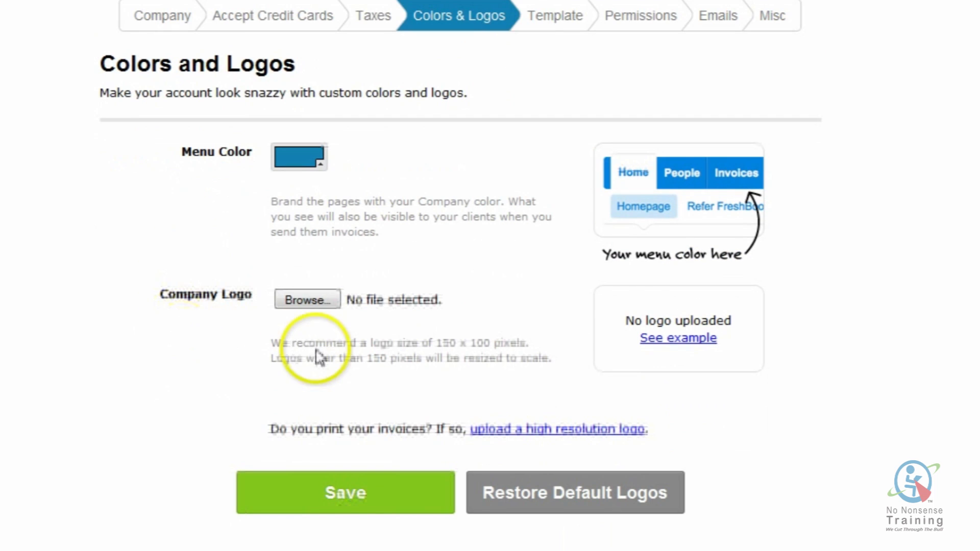
{"action": "left_click", "coordinate": [309, 301]}
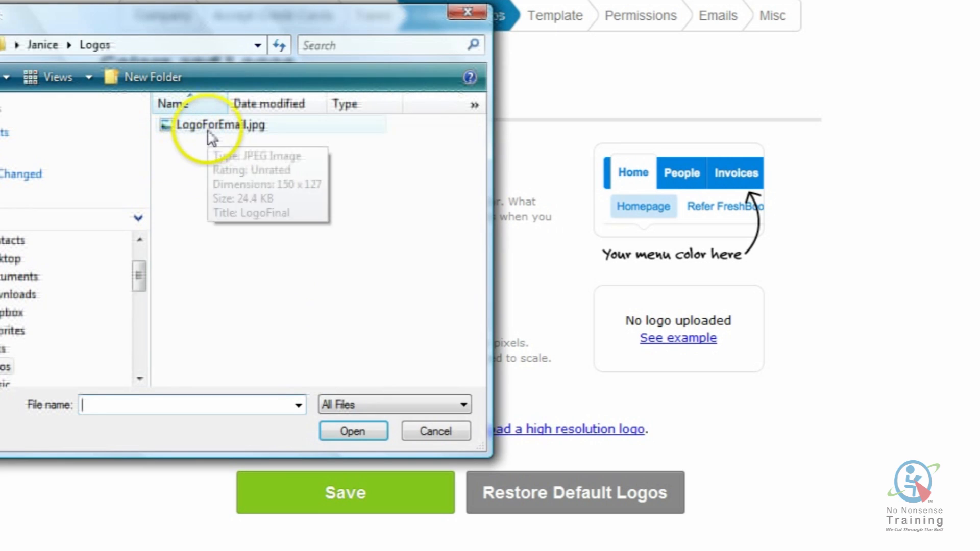
{"action": "left_click", "coordinate": [216, 128]}
{"action": "left_click", "coordinate": [339, 432]}
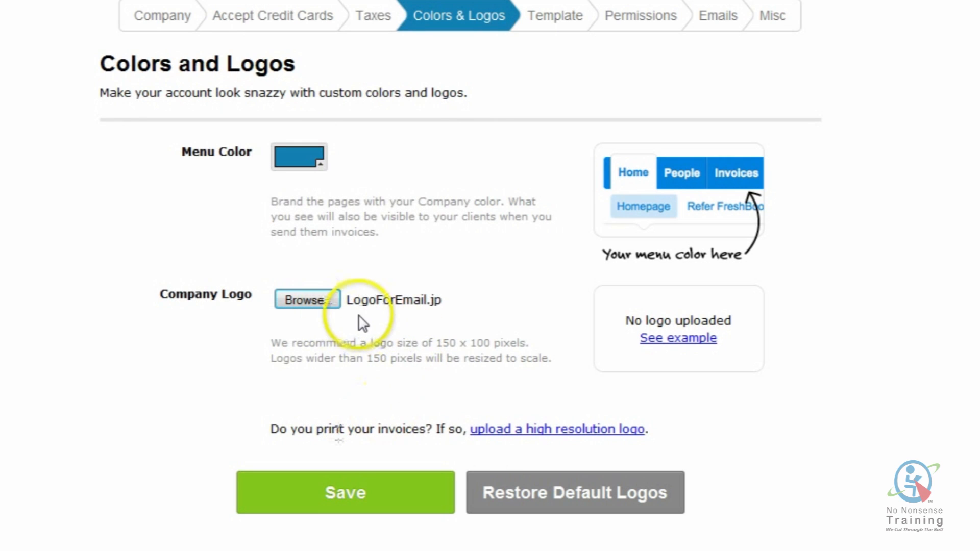
{"action": "scroll", "coordinate": [411, 329], "scroll_direction": "down", "scroll_amount": 2}
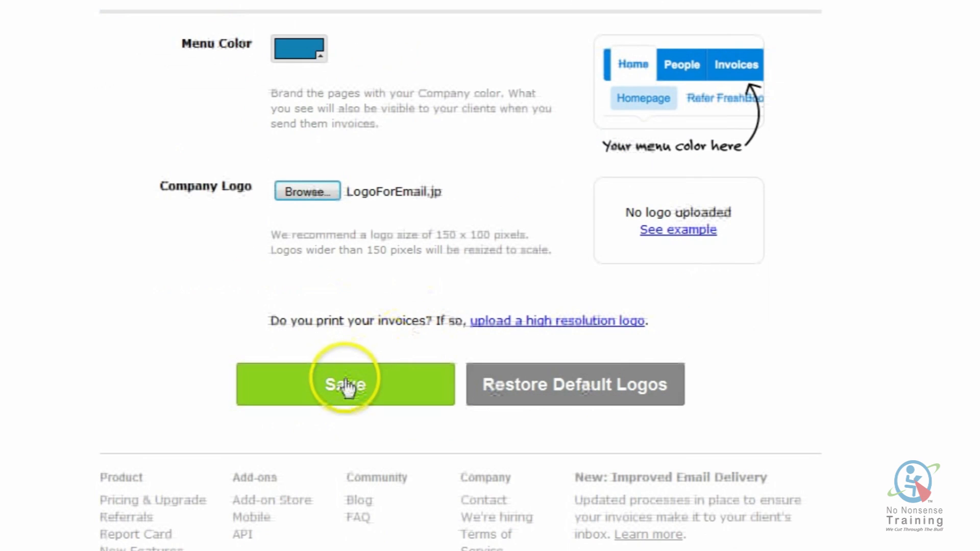
{"action": "left_click", "coordinate": [345, 386]}
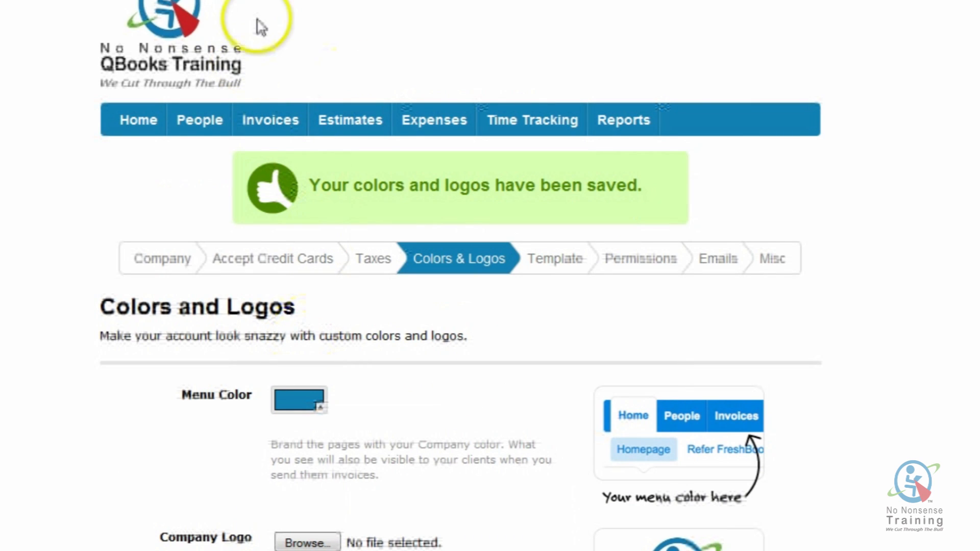
{"action": "mouse_move", "coordinate": [151, 57]}
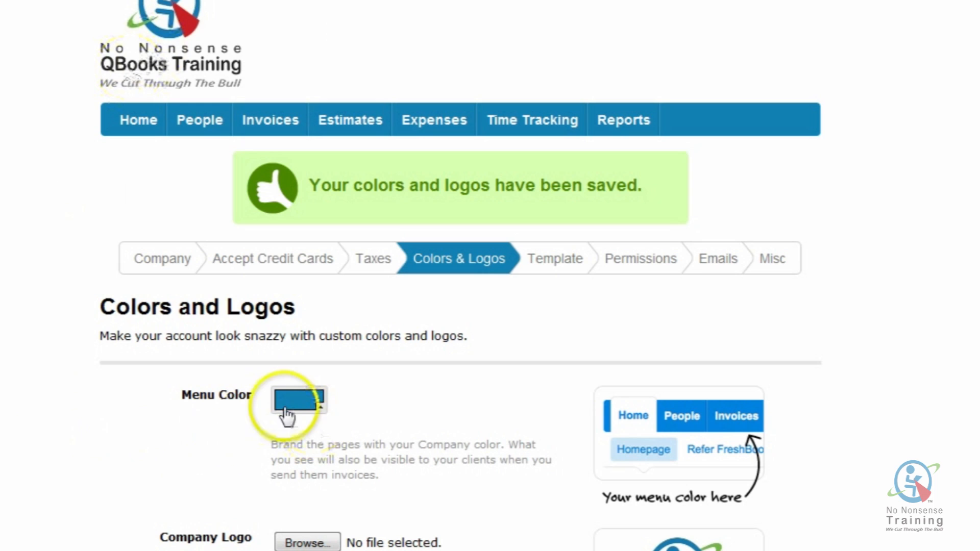
{"action": "scroll", "coordinate": [204, 444], "scroll_direction": "down", "scroll_amount": 2}
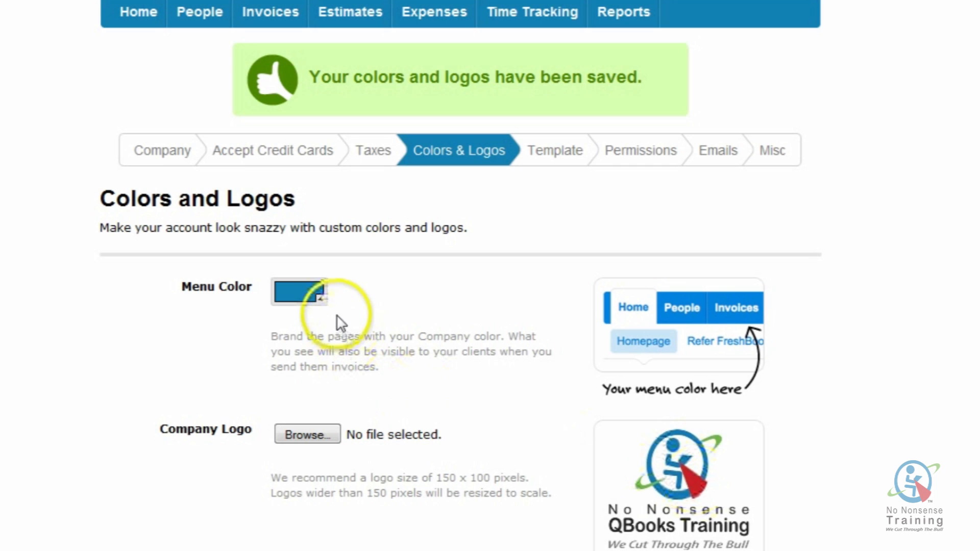
- Leave the menu colour unchanged and restore the default logos, confirming with OK
{"action": "left_click", "coordinate": [322, 302]}
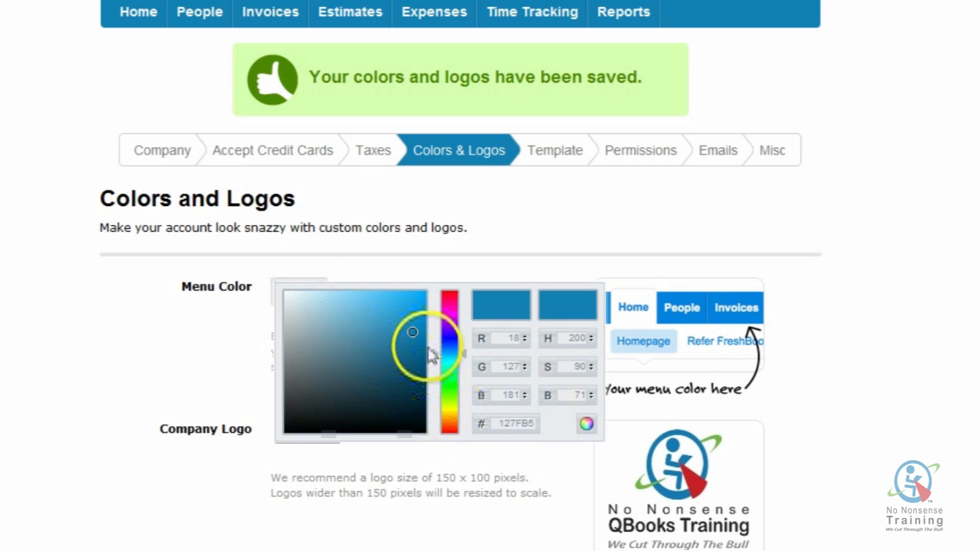
{"action": "left_click", "coordinate": [169, 352]}
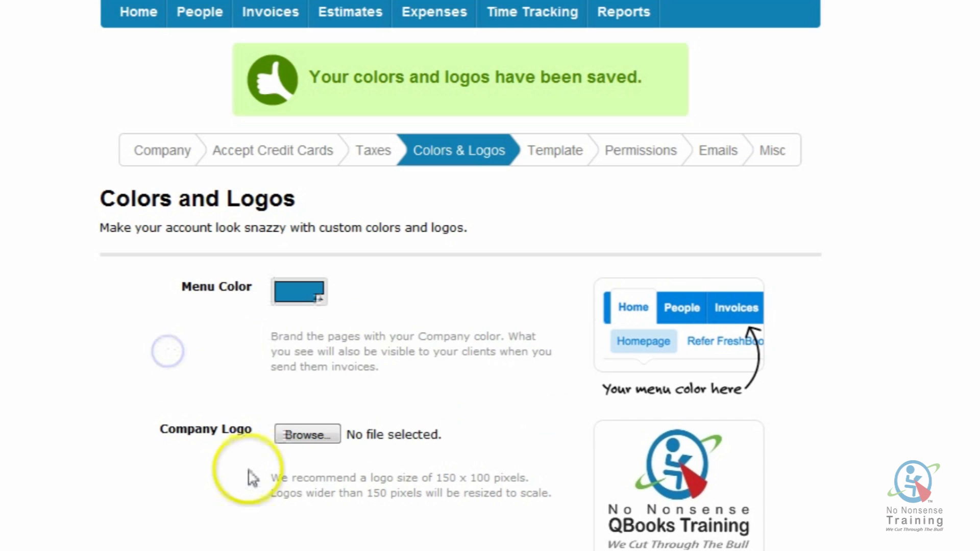
{"action": "scroll", "coordinate": [252, 478], "scroll_direction": "down", "scroll_amount": 4}
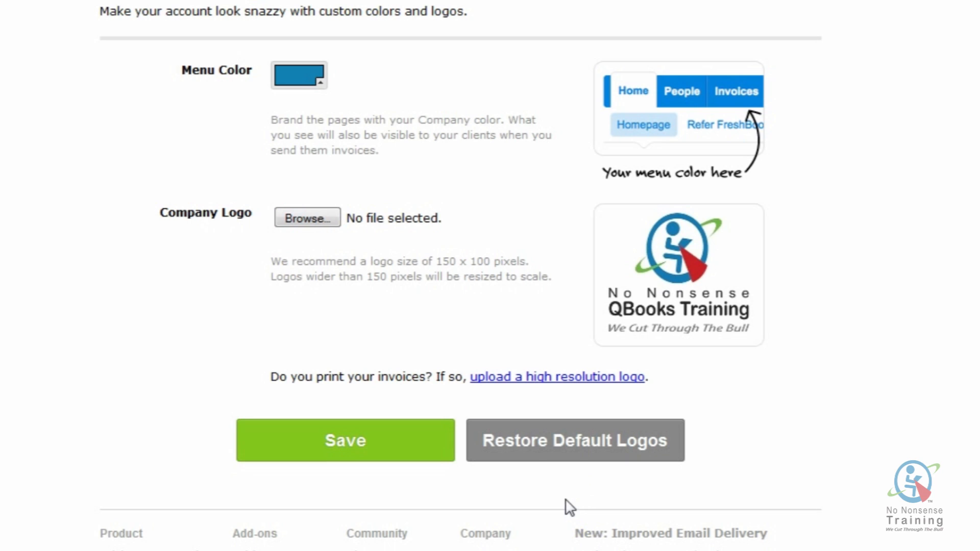
{"action": "left_click", "coordinate": [543, 448]}
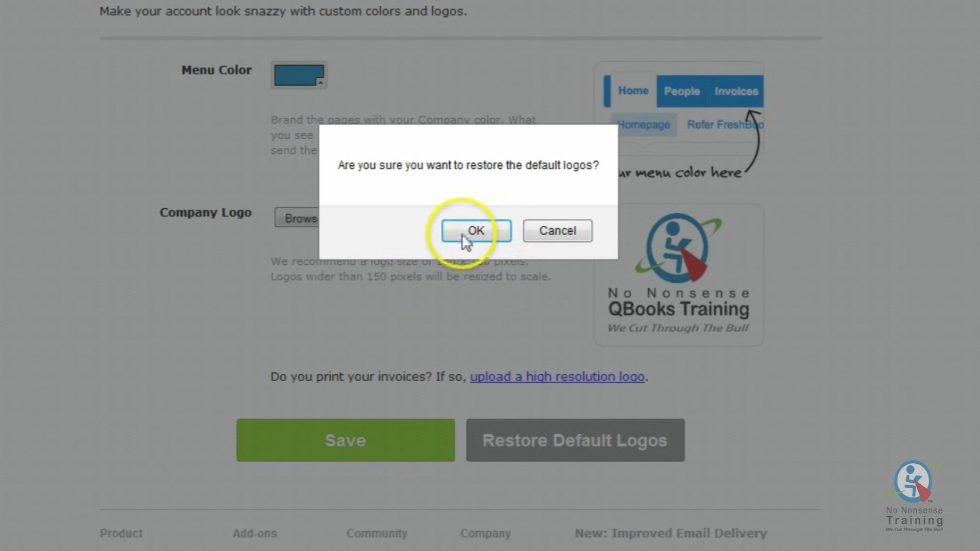
{"action": "left_click", "coordinate": [464, 234]}
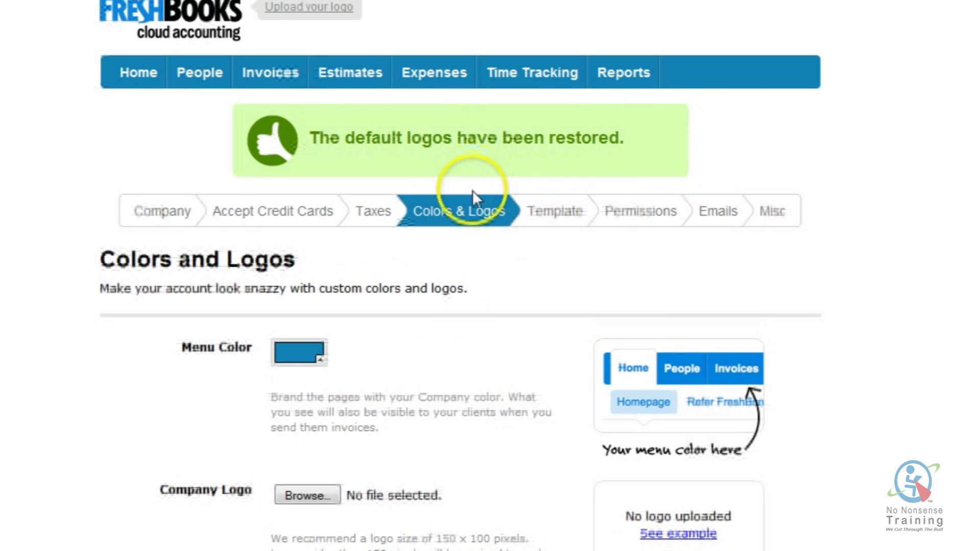
{"action": "scroll", "coordinate": [449, 315], "scroll_direction": "down", "scroll_amount": 3}
{"action": "scroll", "coordinate": [477, 300], "scroll_direction": "down", "scroll_amount": 4}
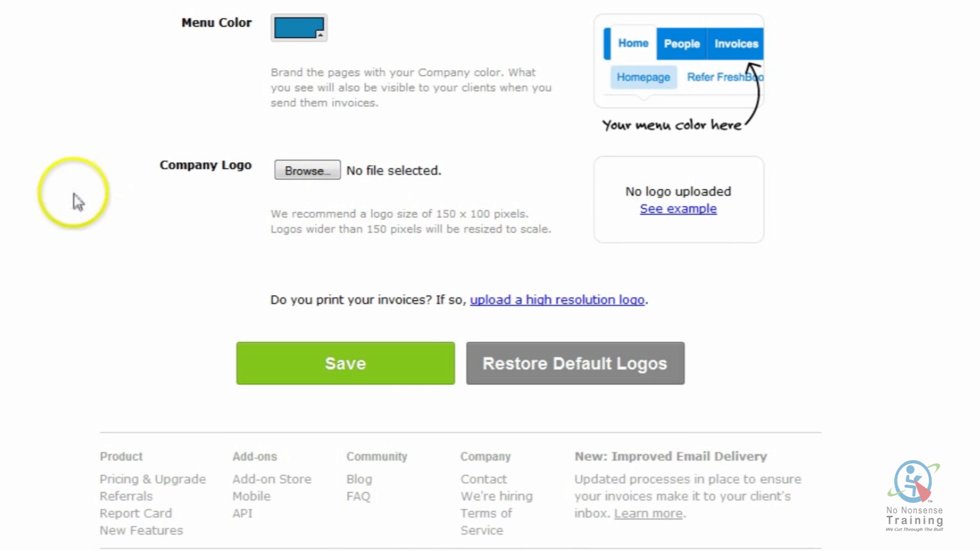
- Re-upload and save LogoForEmail.jpg, then go to Invoice & Estimate Template settings
{"action": "left_click", "coordinate": [304, 171]}
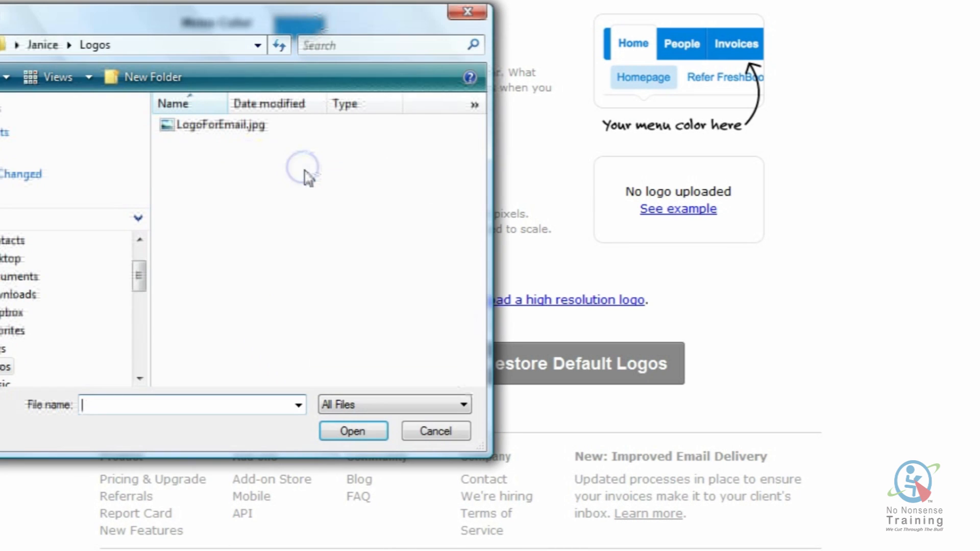
{"action": "left_click", "coordinate": [204, 124]}
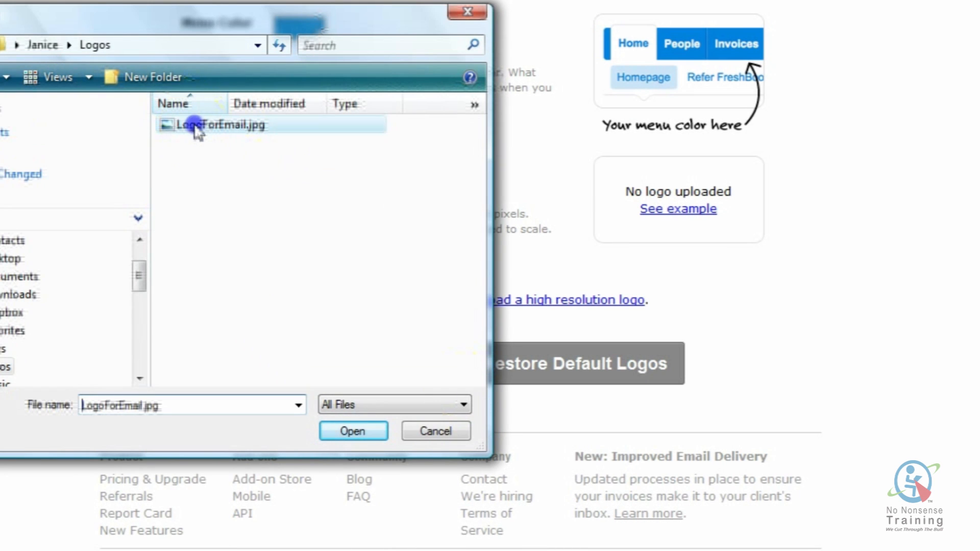
{"action": "left_click", "coordinate": [358, 433]}
{"action": "left_click", "coordinate": [367, 363]}
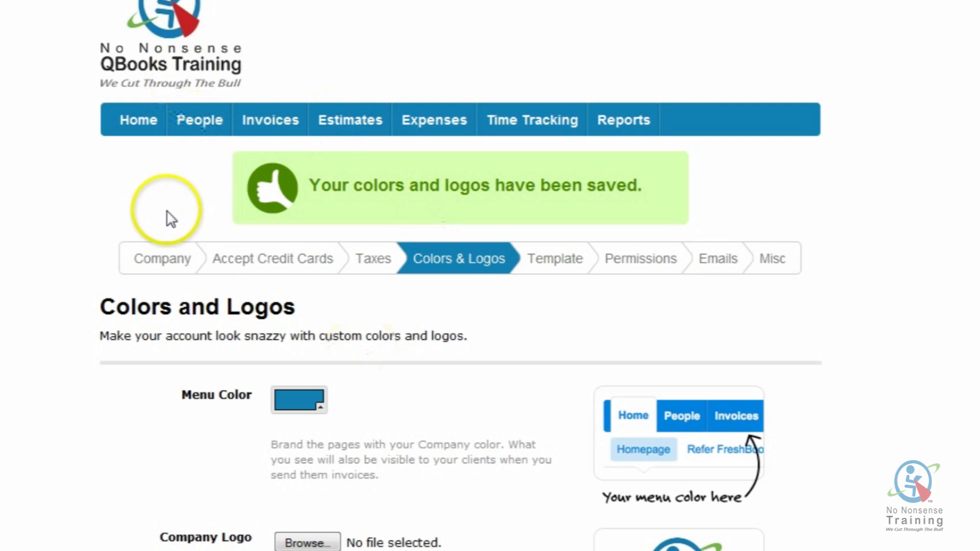
{"action": "left_click", "coordinate": [550, 261]}
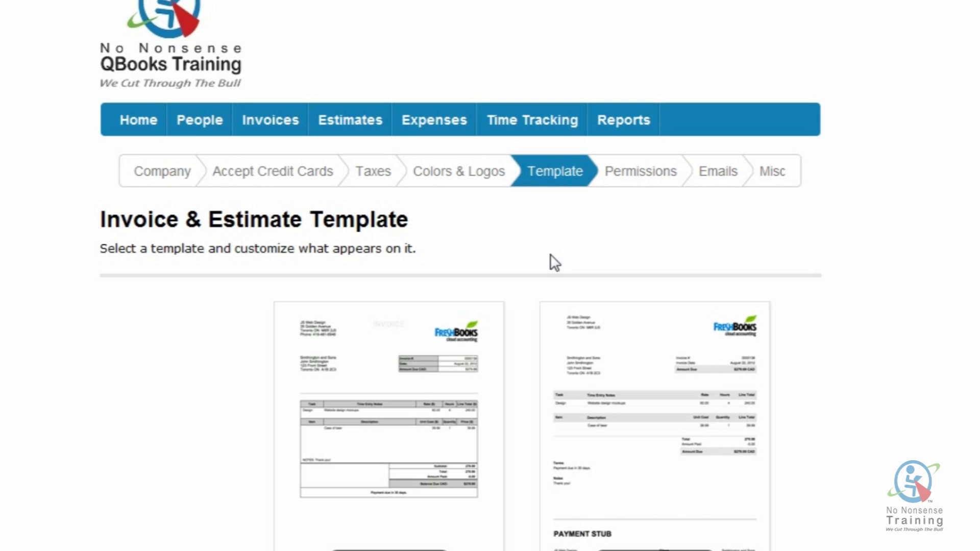
- Preview the Classic invoice template PDF, then close the full-page preview
{"action": "scroll", "coordinate": [555, 263], "scroll_direction": "down", "scroll_amount": 4}
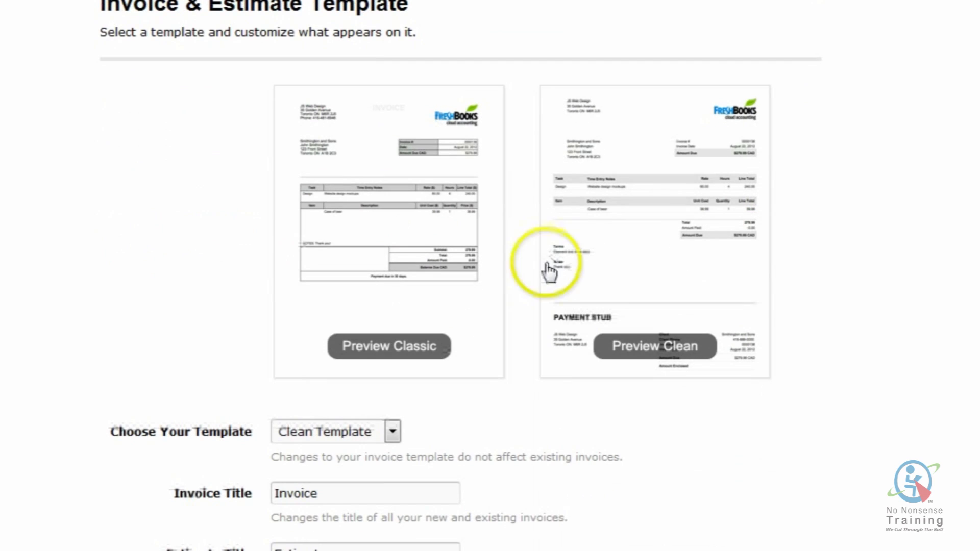
{"action": "left_click", "coordinate": [398, 355]}
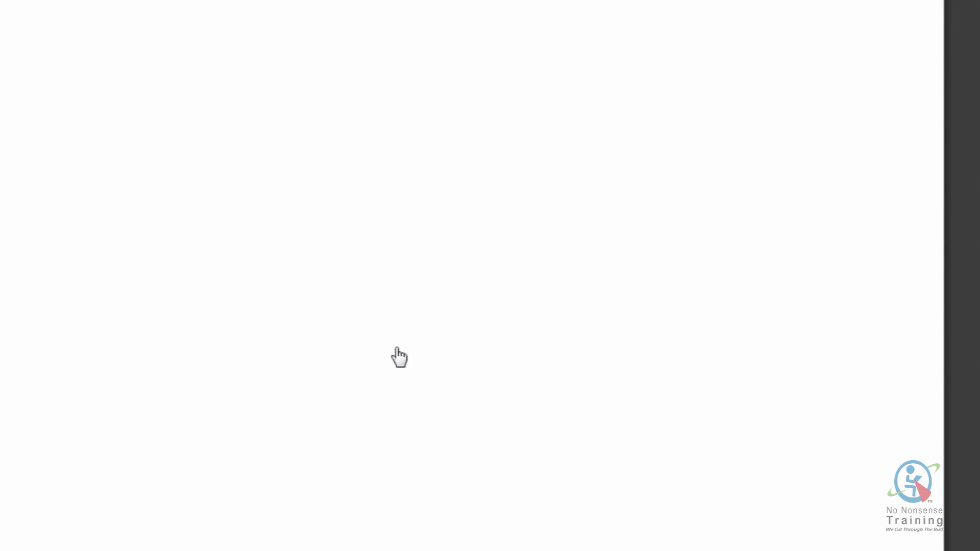
{"action": "scroll", "coordinate": [448, 286], "scroll_direction": "up", "scroll_amount": 7}
{"action": "scroll", "coordinate": [513, 197], "scroll_direction": "up", "scroll_amount": 6}
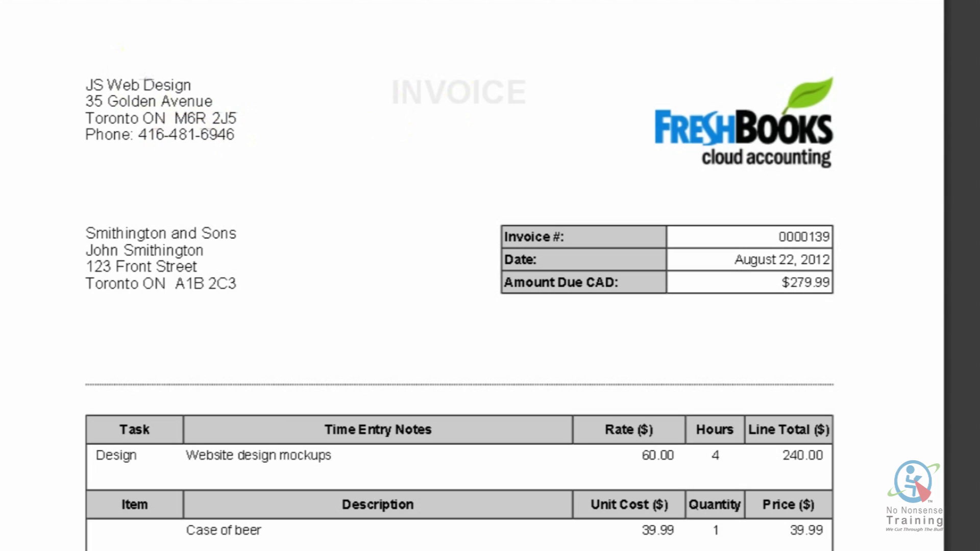
{"action": "key", "text": "ctrl+w"}
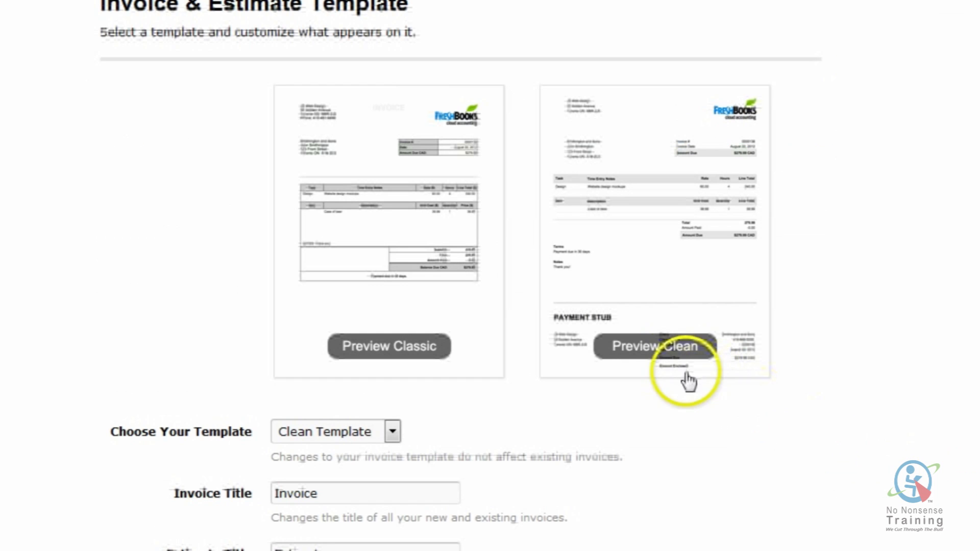
- Preview the Clean template sample invoice, scrolling down to its payment stub
{"action": "left_click", "coordinate": [663, 346]}
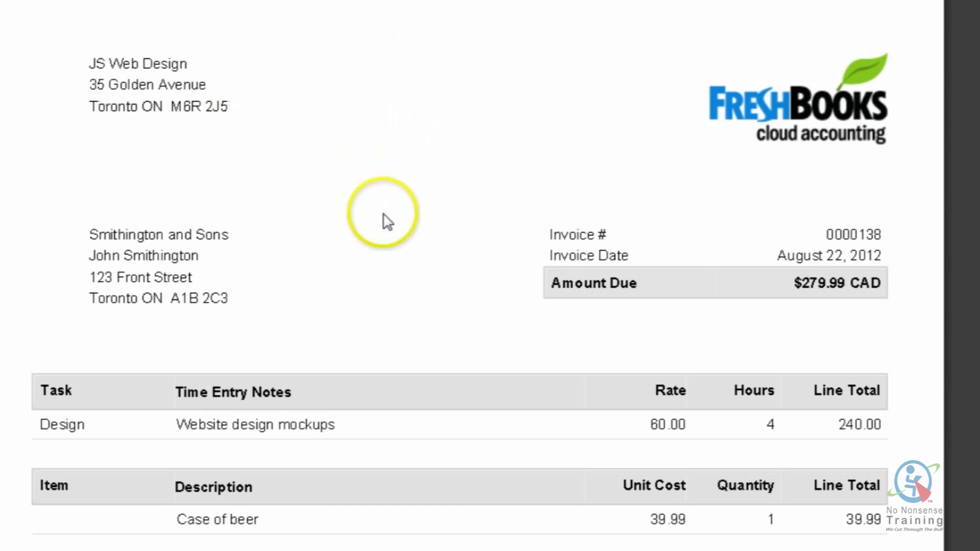
{"action": "scroll", "coordinate": [396, 230], "scroll_direction": "down", "scroll_amount": 2}
{"action": "scroll", "coordinate": [398, 230], "scroll_direction": "down", "scroll_amount": 12}
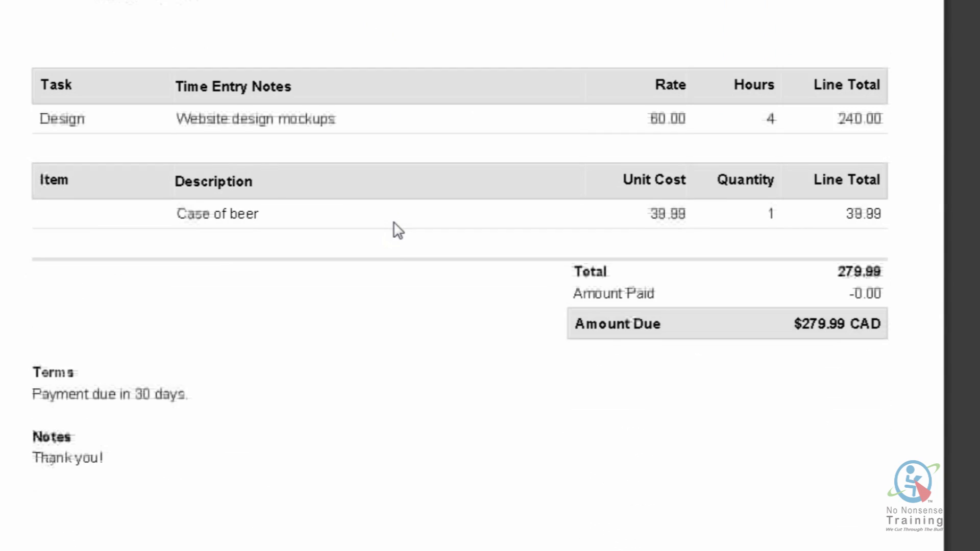
{"action": "scroll", "coordinate": [397, 228], "scroll_direction": "down", "scroll_amount": 2}
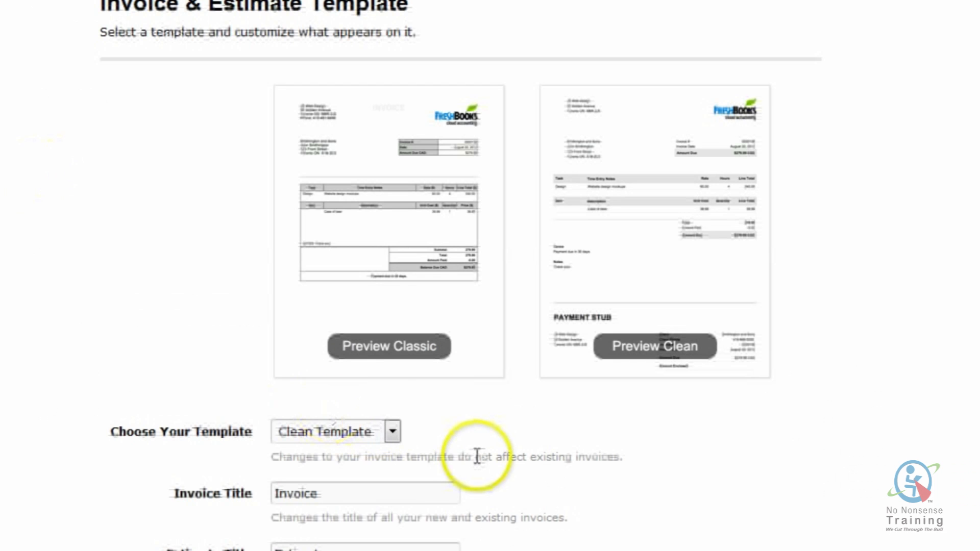
{"action": "scroll", "coordinate": [477, 459], "scroll_direction": "down", "scroll_amount": 4}
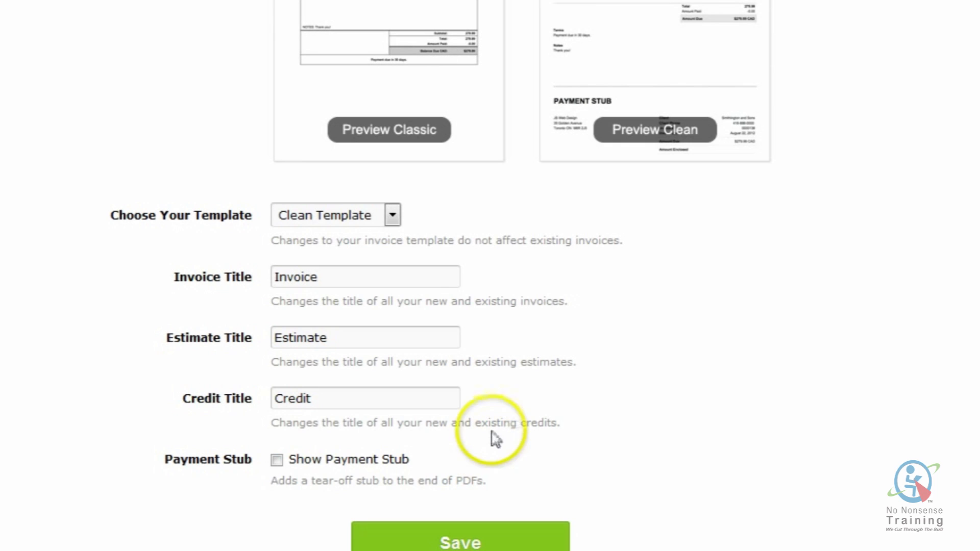
- Try Classic Template, switch back to Clean Template, and save the template preferences
{"action": "left_click", "coordinate": [392, 217]}
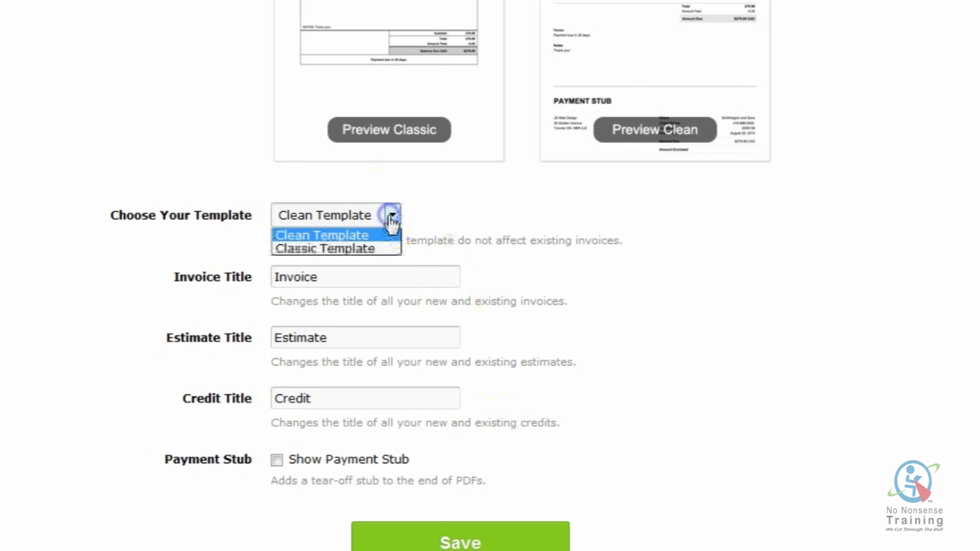
{"action": "left_click", "coordinate": [366, 249]}
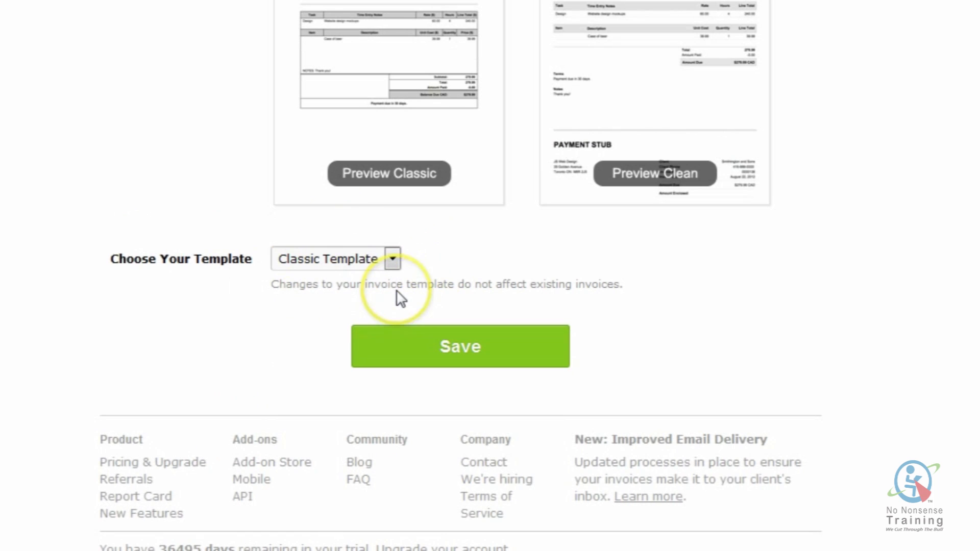
{"action": "left_click", "coordinate": [393, 261]}
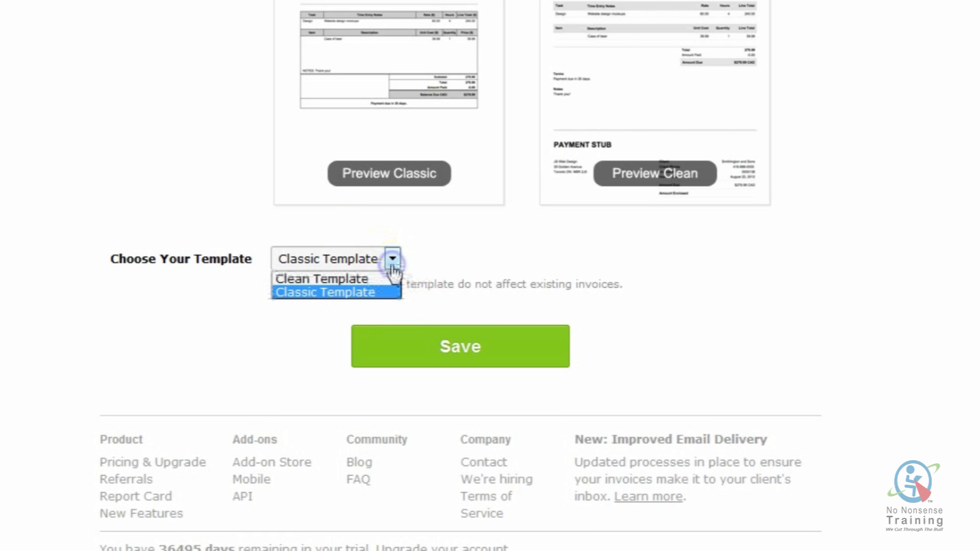
{"action": "left_click", "coordinate": [382, 279]}
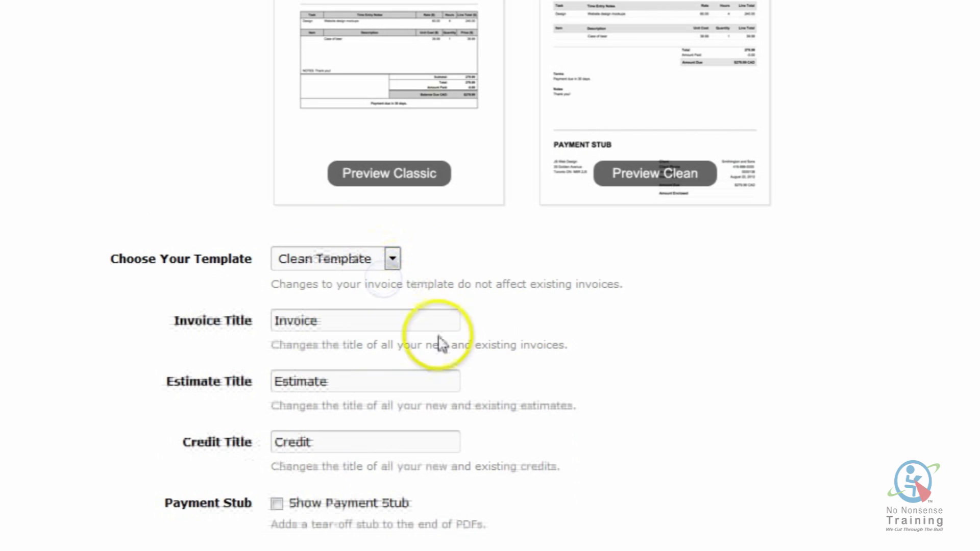
{"action": "scroll", "coordinate": [541, 327], "scroll_direction": "down", "scroll_amount": 2}
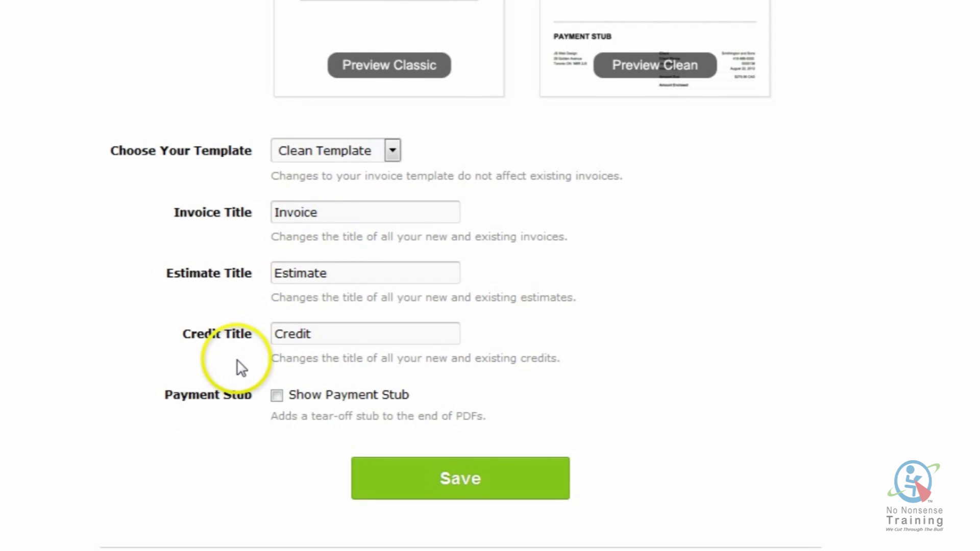
{"action": "left_click", "coordinate": [450, 482]}
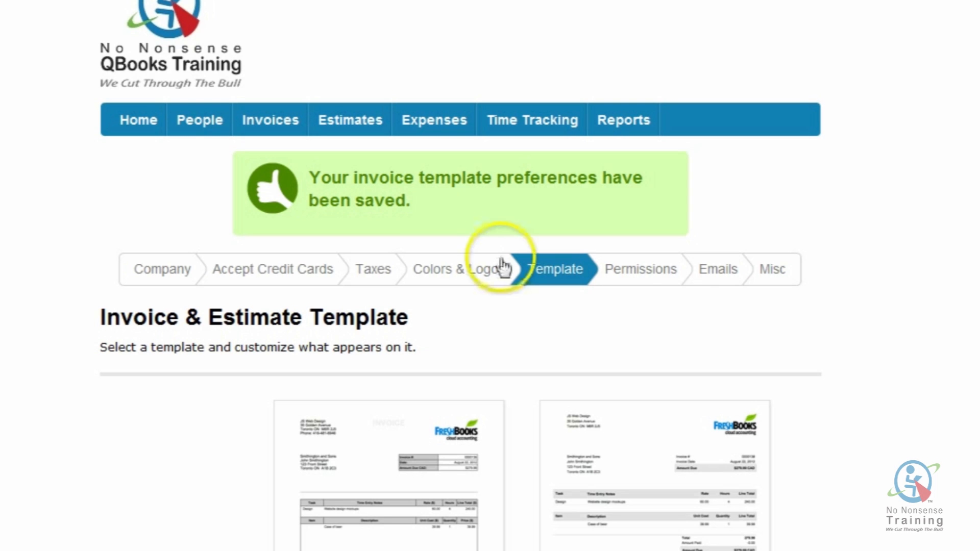
- In Tabs & Permissions, enable Reports as a staff tab alongside People, Invoices and Expenses
{"action": "left_click", "coordinate": [645, 267]}
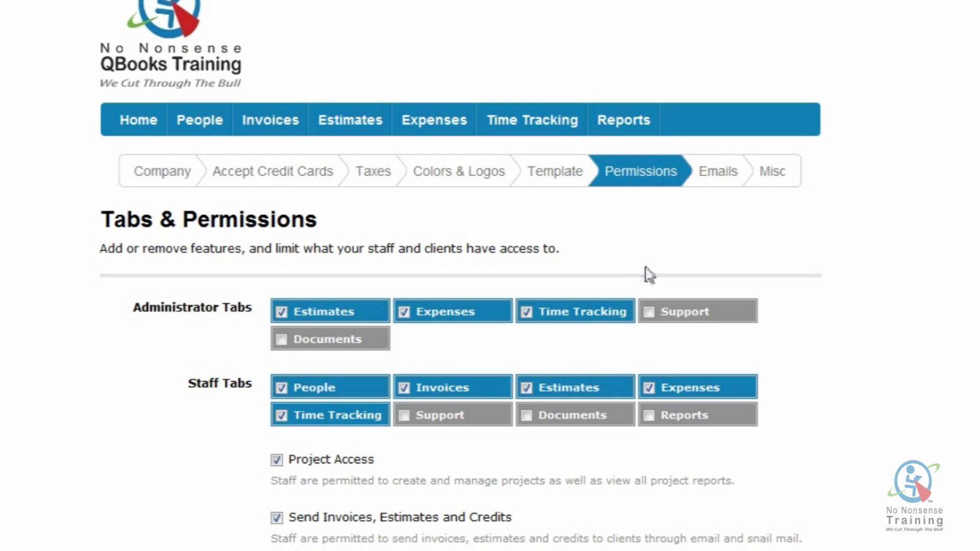
{"action": "scroll", "coordinate": [638, 276], "scroll_direction": "down", "scroll_amount": 2}
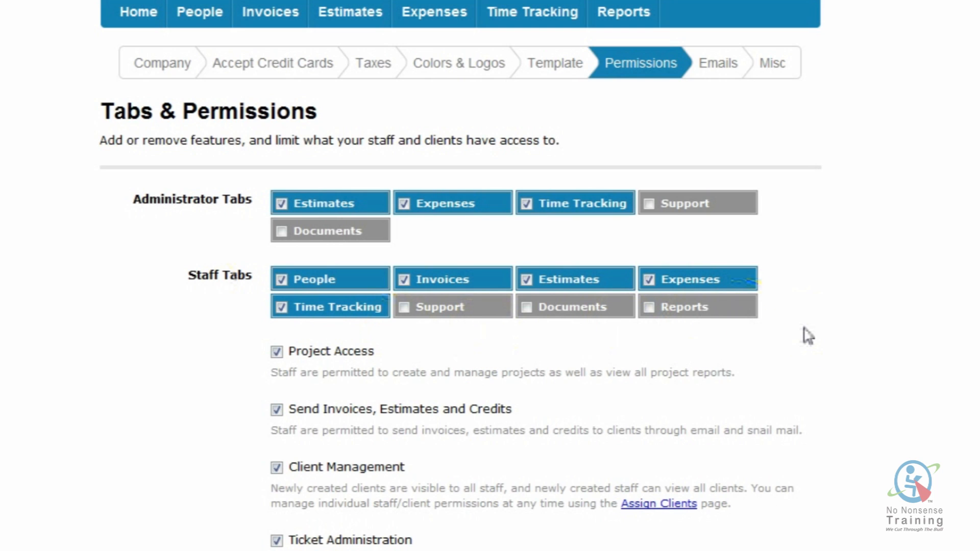
{"action": "scroll", "coordinate": [807, 336], "scroll_direction": "down", "scroll_amount": 2}
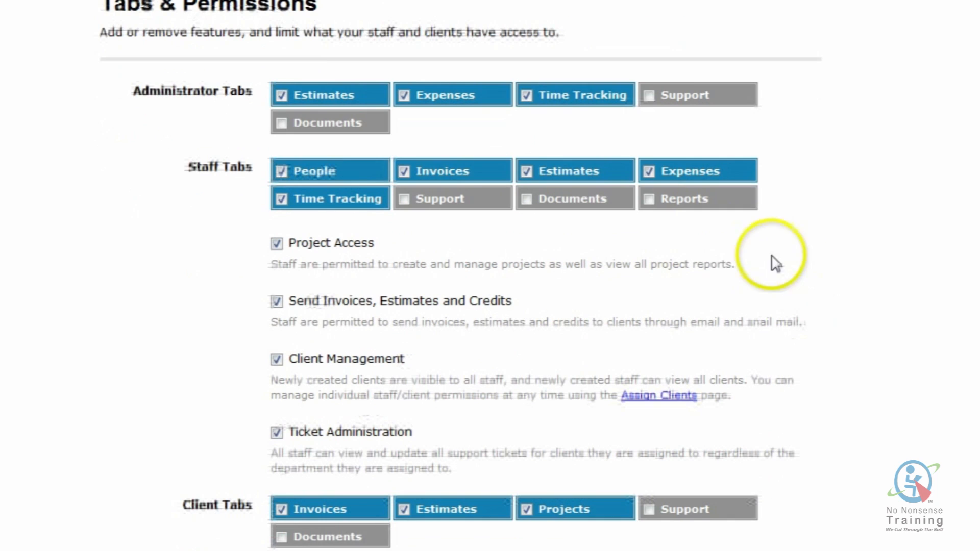
{"action": "left_click", "coordinate": [649, 199]}
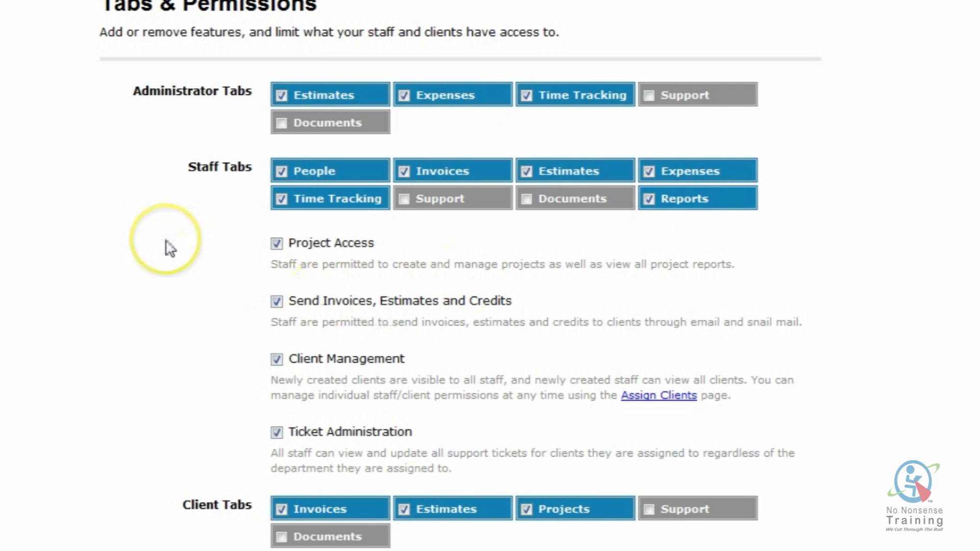
{"action": "scroll", "coordinate": [170, 249], "scroll_direction": "down", "scroll_amount": 2}
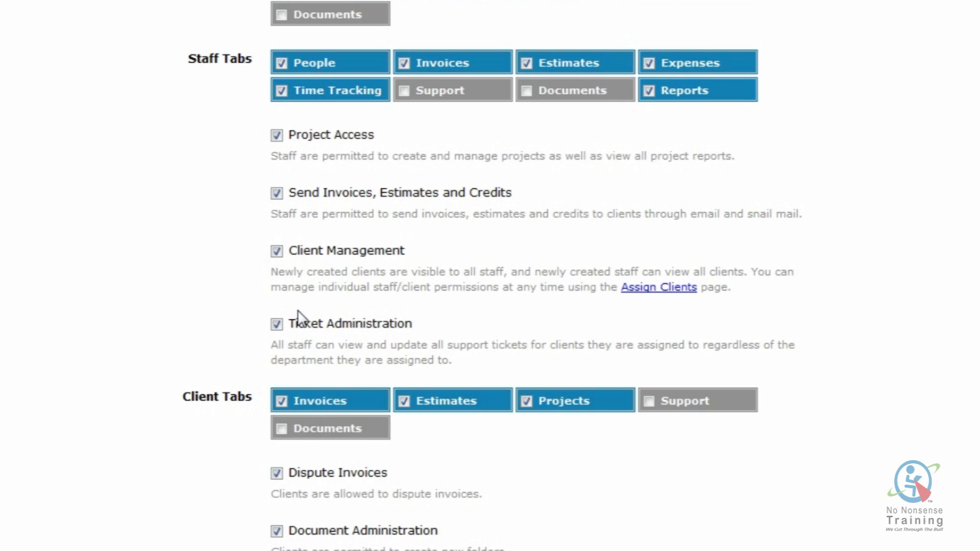
- Save the permission settings and go to the Emails for your clients & staff page
{"action": "scroll", "coordinate": [260, 360], "scroll_direction": "down", "scroll_amount": 2}
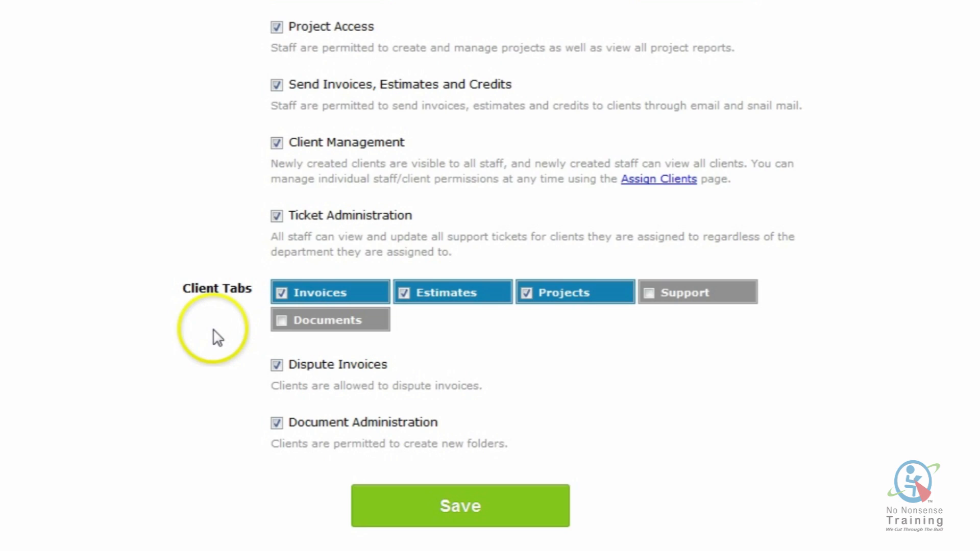
{"action": "scroll", "coordinate": [214, 333], "scroll_direction": "down", "scroll_amount": 1}
{"action": "scroll", "coordinate": [217, 337], "scroll_direction": "down", "scroll_amount": 1}
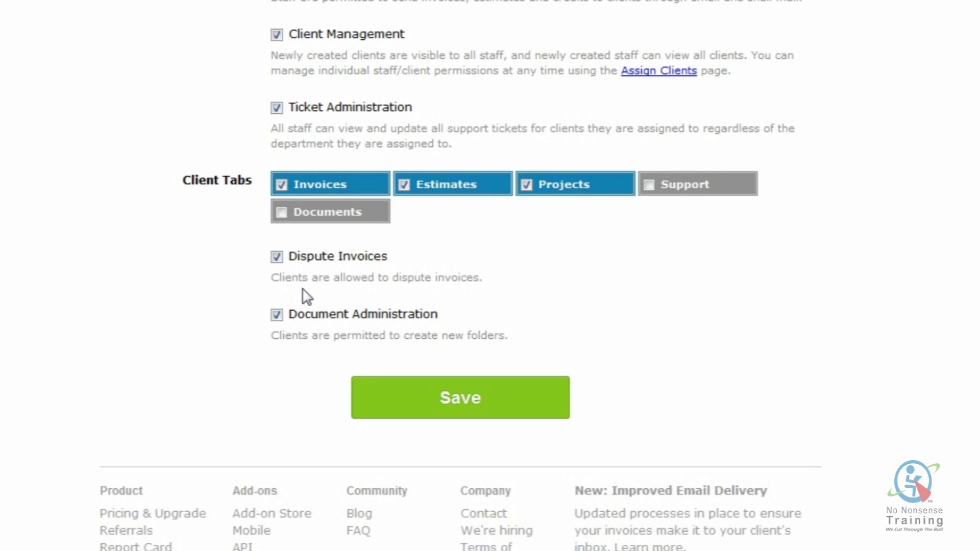
{"action": "left_click", "coordinate": [280, 362]}
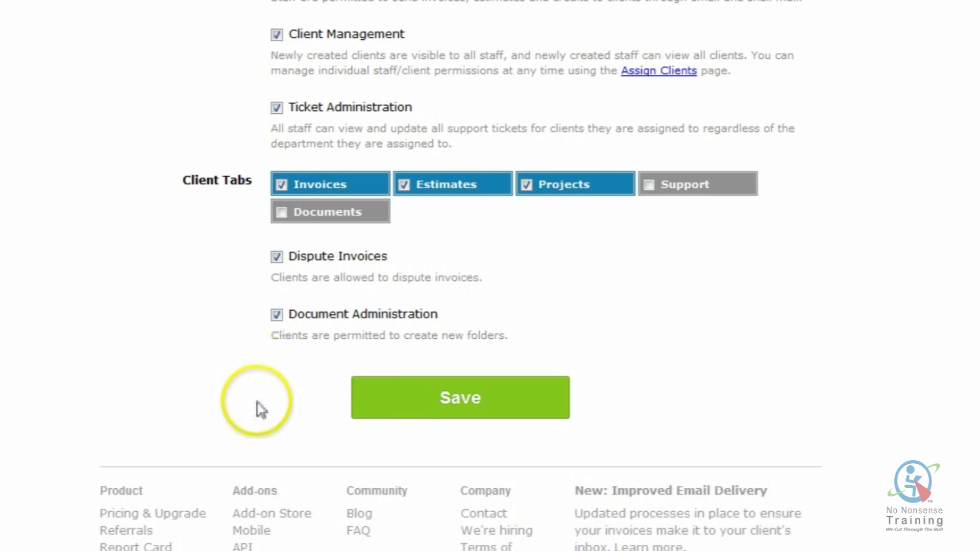
{"action": "left_click", "coordinate": [444, 411]}
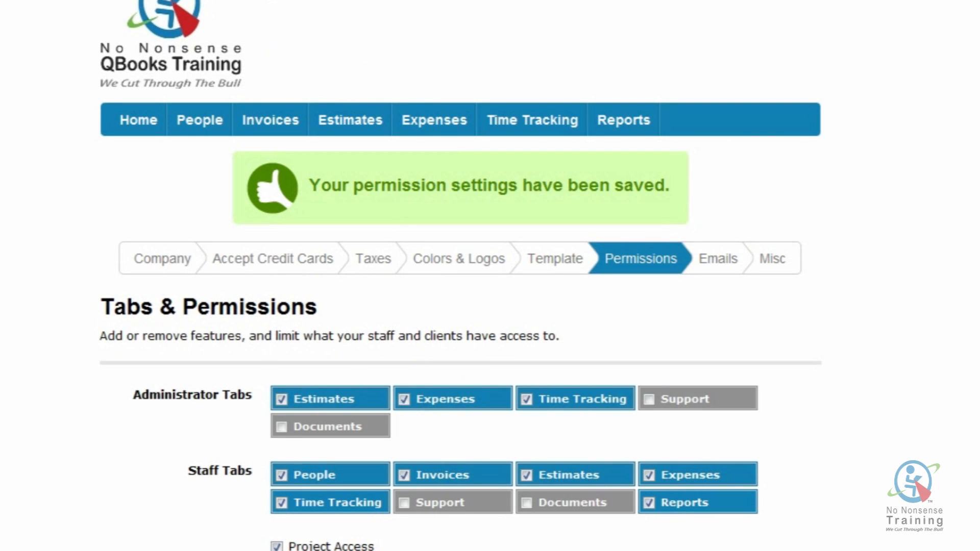
{"action": "left_click", "coordinate": [715, 267]}
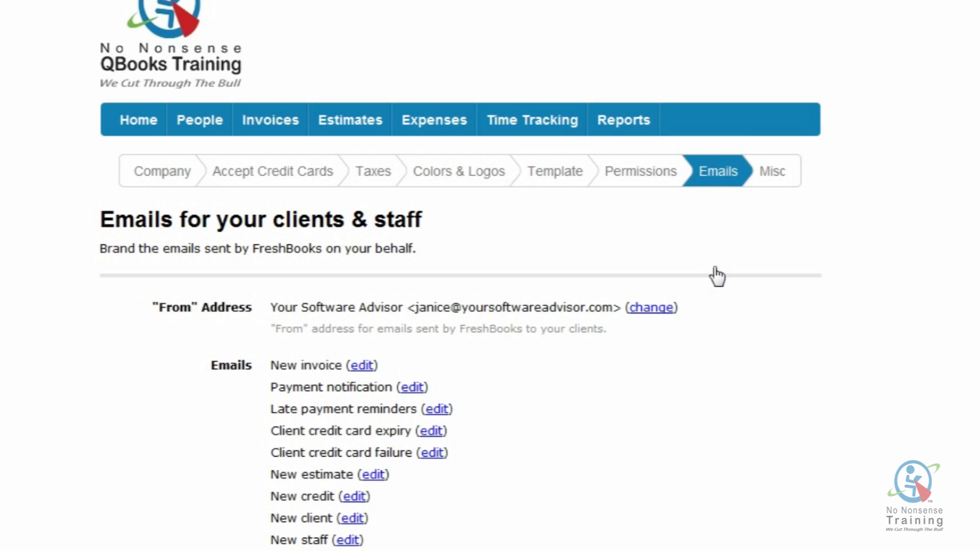
- Open the Late payment reminders editor from the client emails list
{"action": "scroll", "coordinate": [717, 275], "scroll_direction": "down", "scroll_amount": 4}
{"action": "double_click", "coordinate": [350, 327]}
{"action": "left_click", "coordinate": [411, 313]}
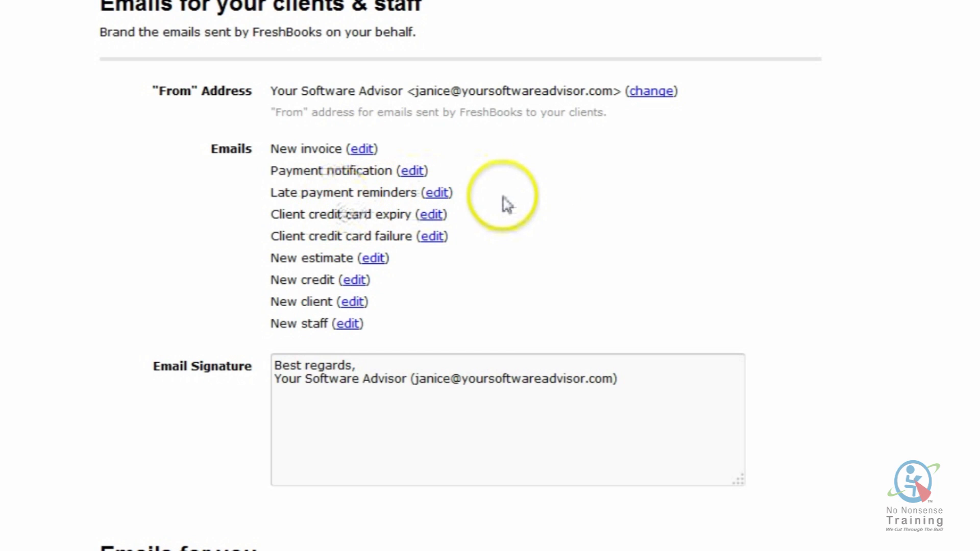
{"action": "left_click", "coordinate": [437, 194]}
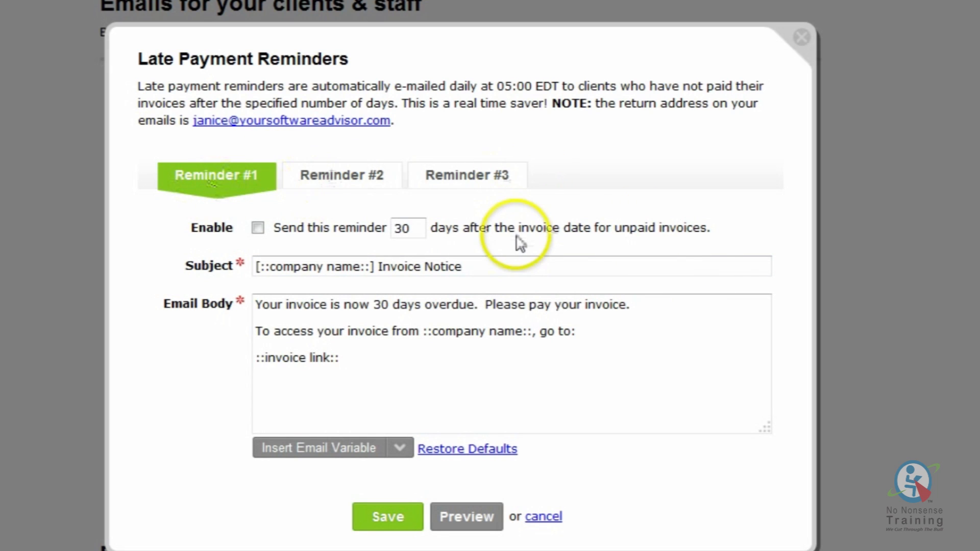
- Toggle Reminder #1's Enable on and off again, then cancel the Late Payment Reminders editor
{"action": "left_click", "coordinate": [258, 228]}
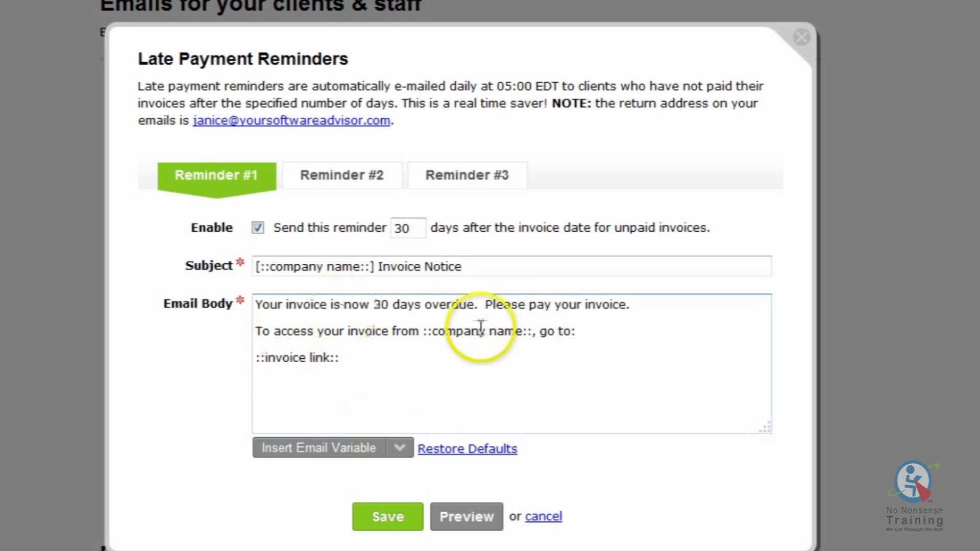
{"action": "left_click", "coordinate": [259, 227]}
{"action": "left_click", "coordinate": [557, 517]}
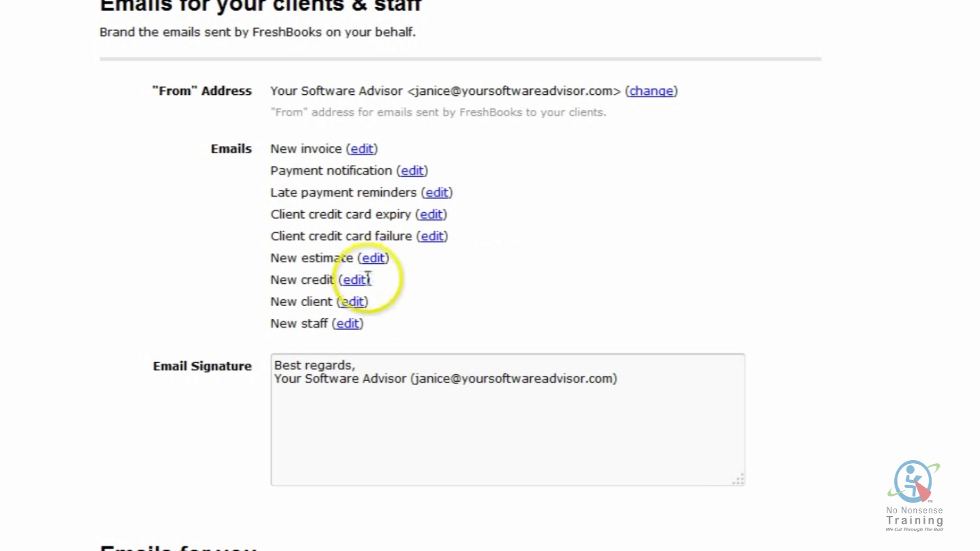
- Save the email notification settings and go to the Misc settings page
{"action": "scroll", "coordinate": [466, 306], "scroll_direction": "down", "scroll_amount": 1}
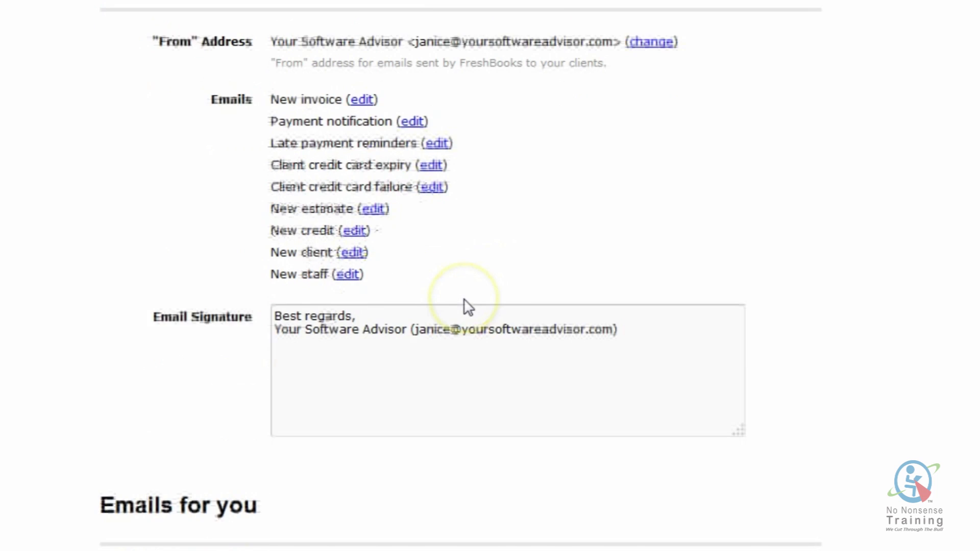
{"action": "scroll", "coordinate": [466, 306], "scroll_direction": "down", "scroll_amount": 1}
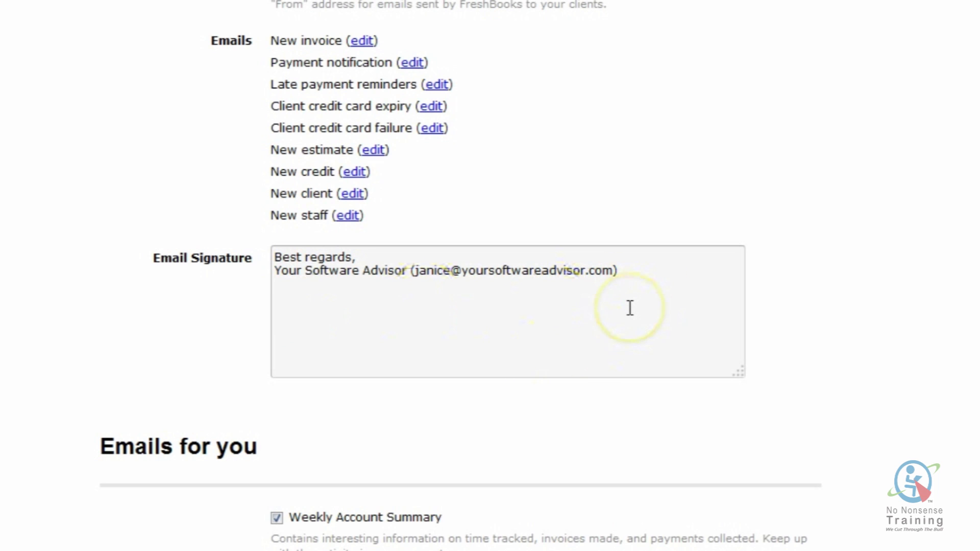
{"action": "scroll", "coordinate": [629, 307], "scroll_direction": "down", "scroll_amount": 4}
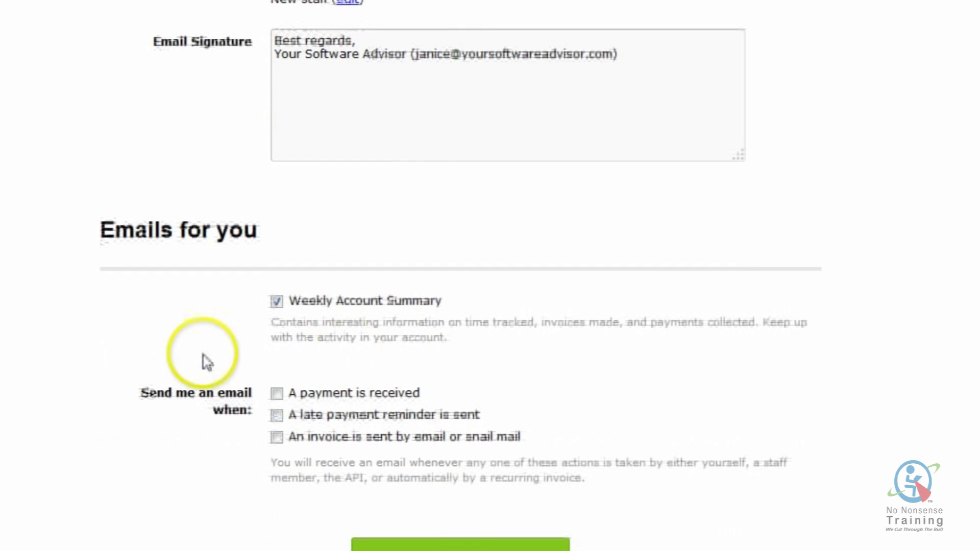
{"action": "scroll", "coordinate": [202, 357], "scroll_direction": "down", "scroll_amount": 2}
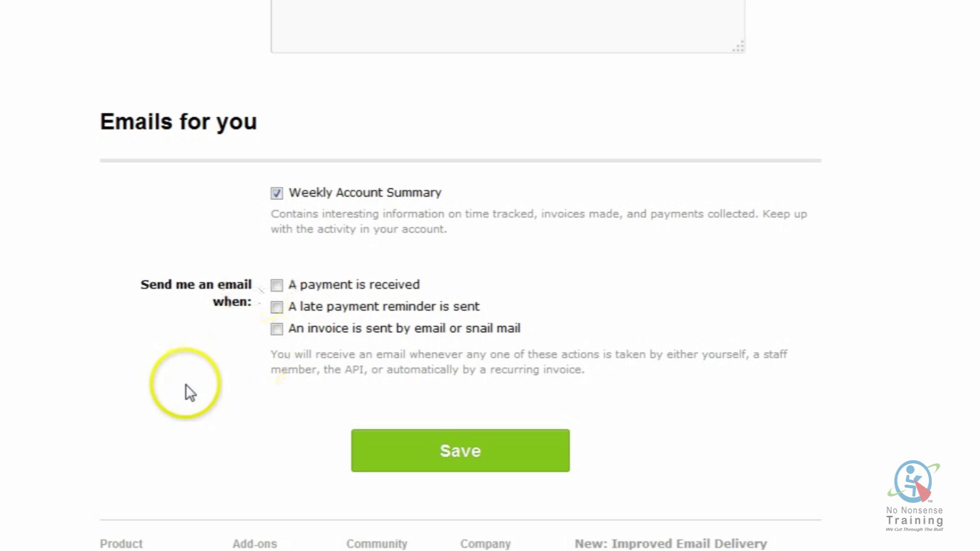
{"action": "left_click", "coordinate": [435, 455]}
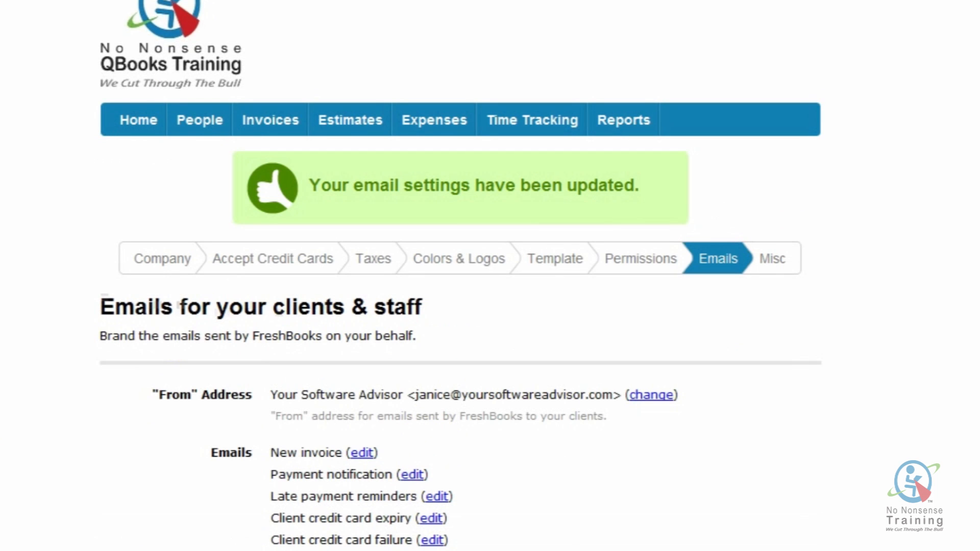
{"action": "left_click", "coordinate": [770, 261]}
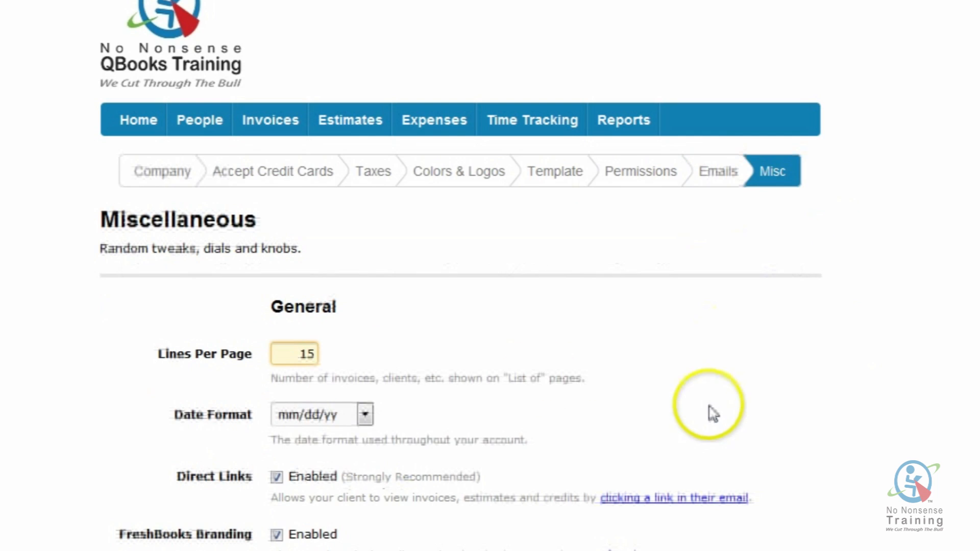
- Keep Lines Per Page at 15 and the Date Format at mm/dd/yy
{"action": "scroll", "coordinate": [599, 416], "scroll_direction": "down", "scroll_amount": 2}
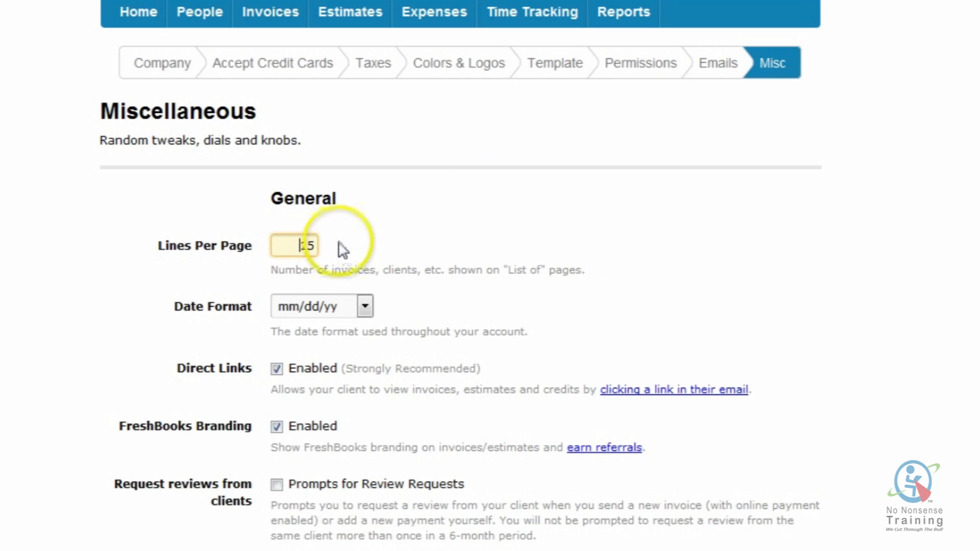
{"action": "double_click", "coordinate": [287, 244]}
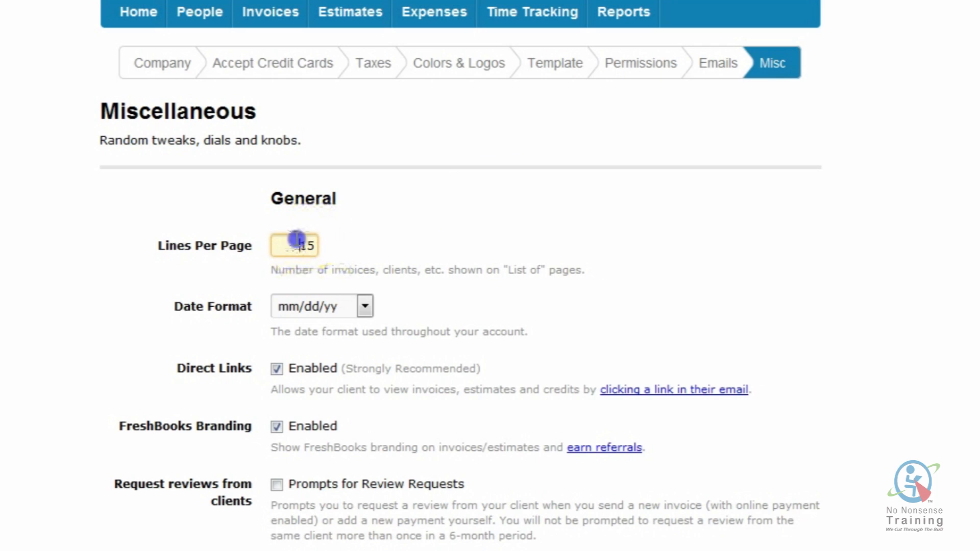
{"action": "left_click", "coordinate": [356, 255]}
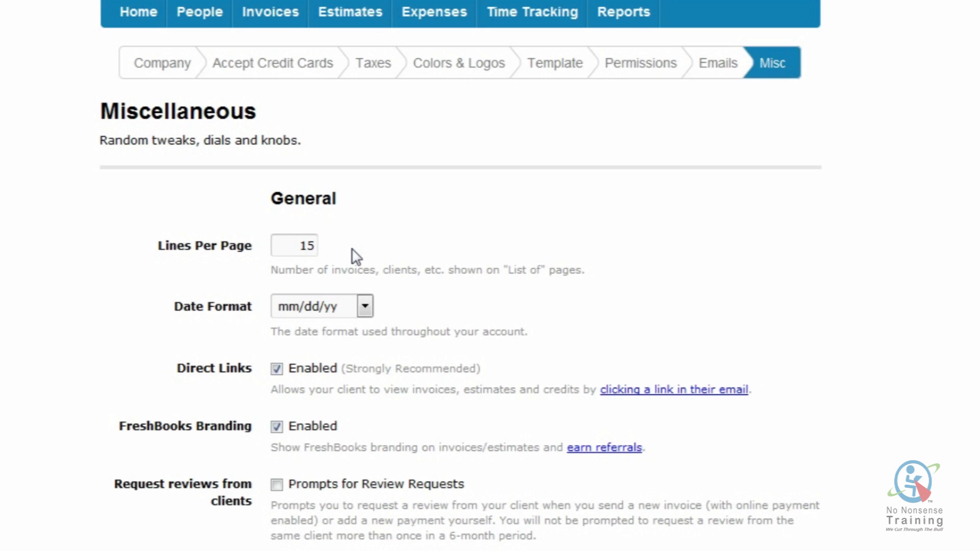
{"action": "scroll", "coordinate": [354, 253], "scroll_direction": "down", "scroll_amount": 2}
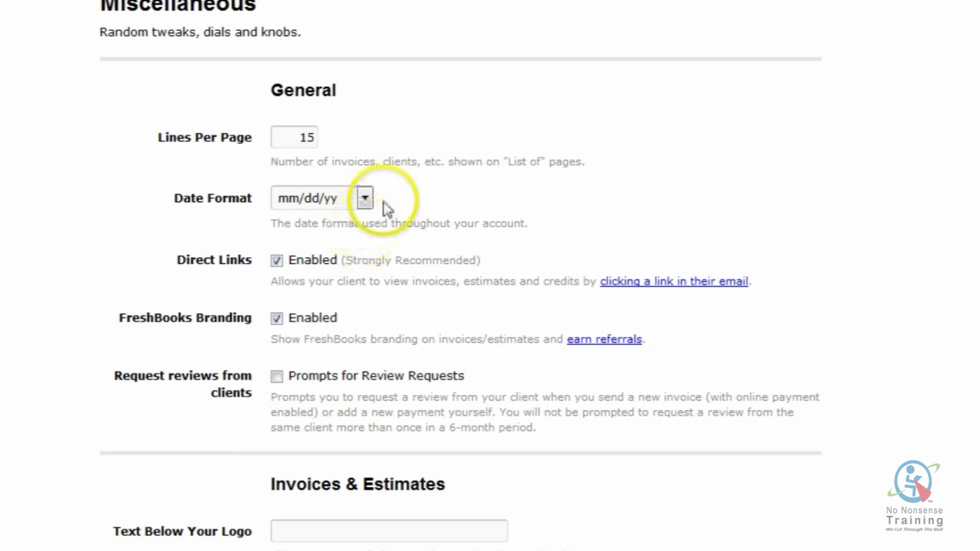
{"action": "left_click", "coordinate": [365, 199]}
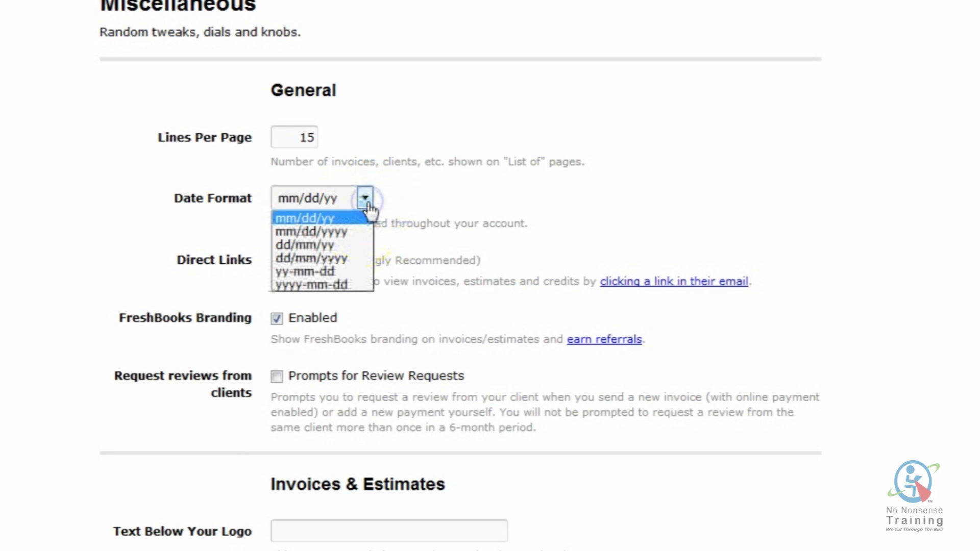
{"action": "left_click", "coordinate": [422, 201]}
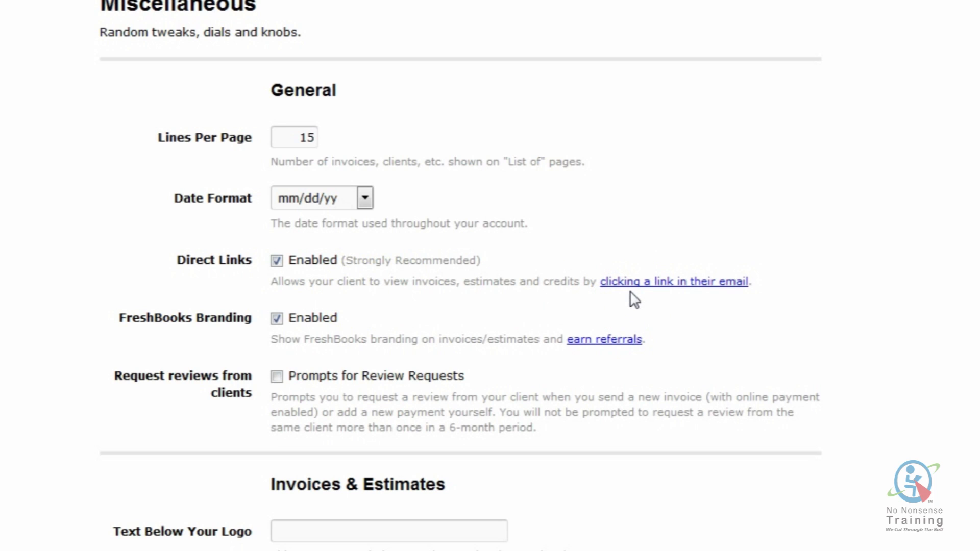
{"action": "scroll", "coordinate": [542, 306], "scroll_direction": "down", "scroll_amount": 2}
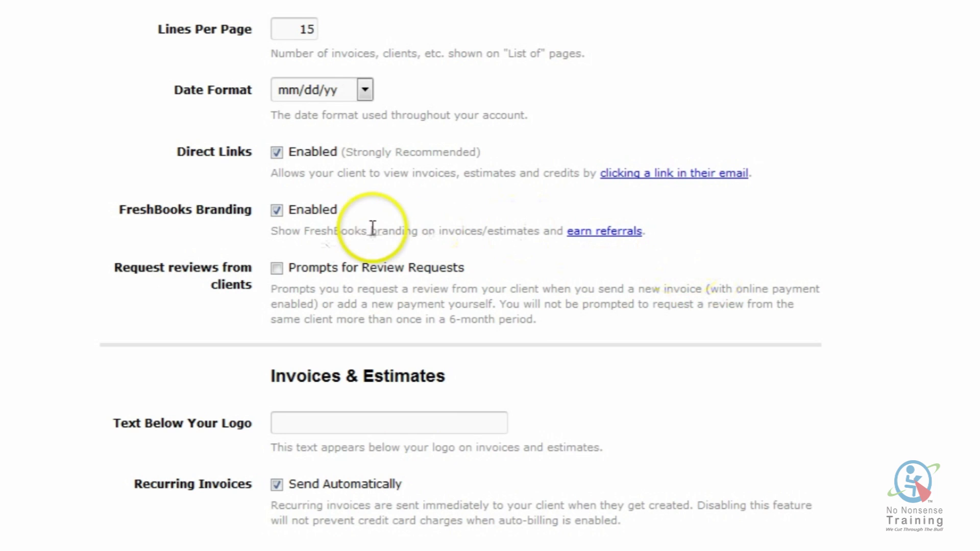
{"action": "scroll", "coordinate": [357, 235], "scroll_direction": "down", "scroll_amount": 2}
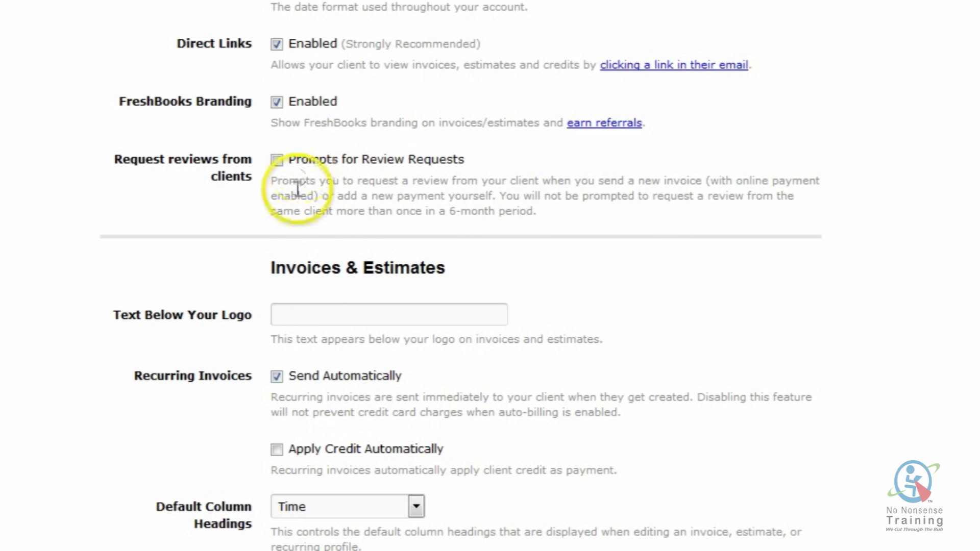
{"action": "scroll", "coordinate": [612, 296], "scroll_direction": "down", "scroll_amount": 2}
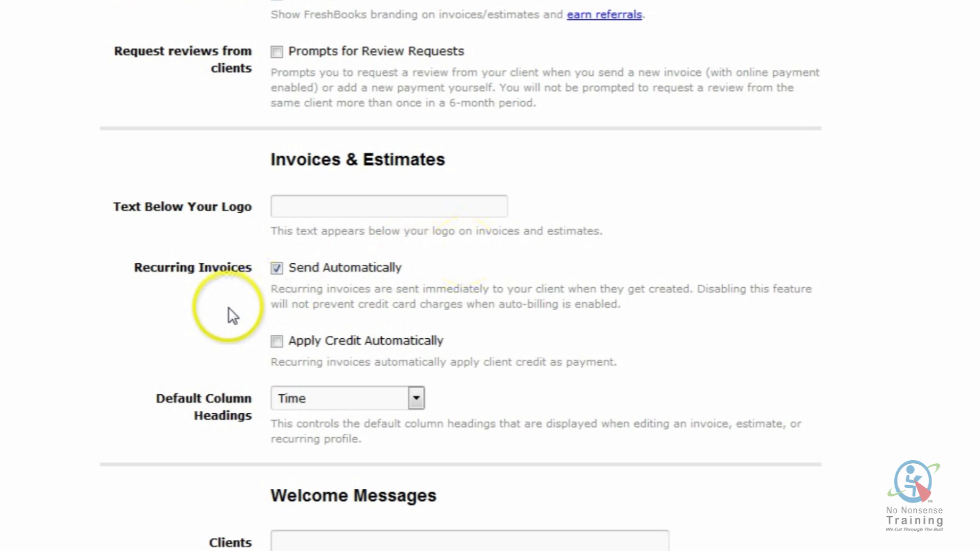
{"action": "scroll", "coordinate": [230, 312], "scroll_direction": "down", "scroll_amount": 2}
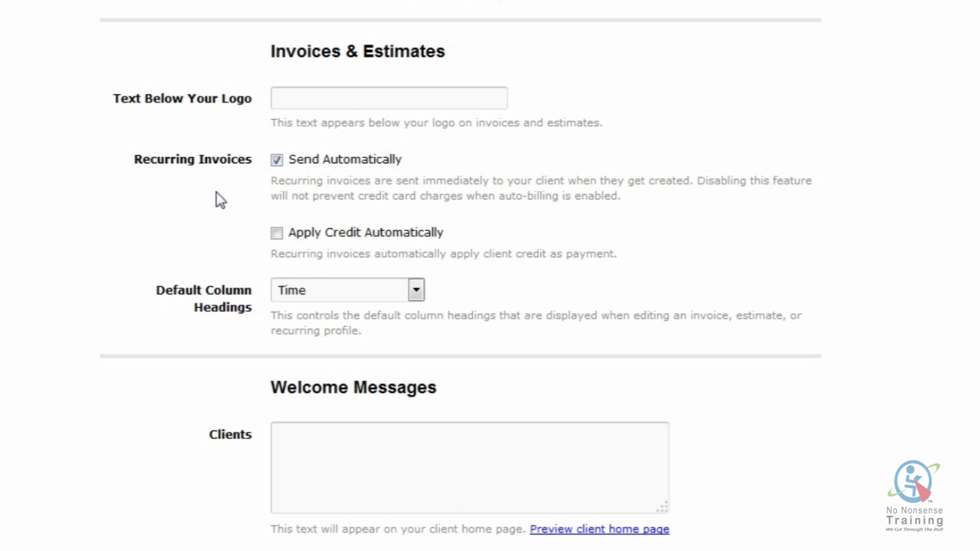
{"action": "scroll", "coordinate": [220, 199], "scroll_direction": "down", "scroll_amount": 2}
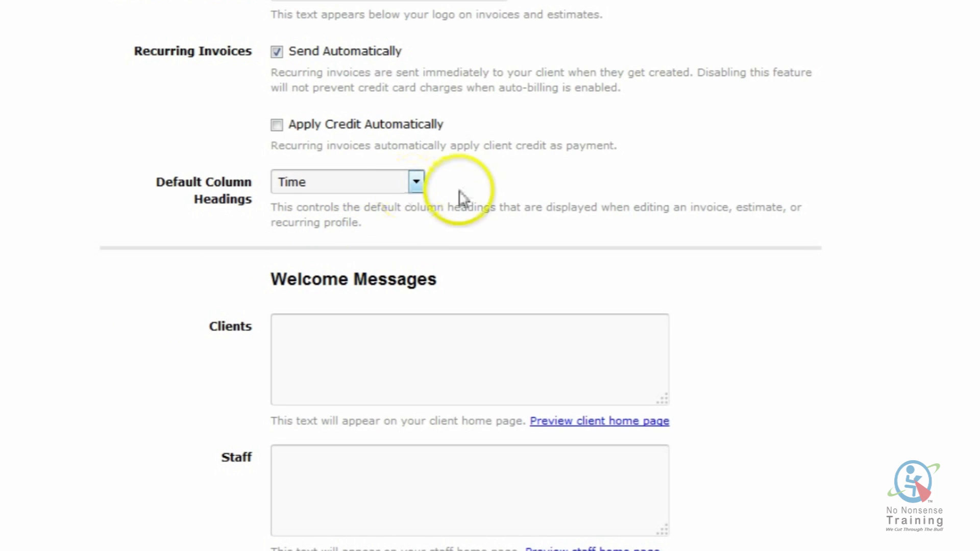
{"action": "left_click", "coordinate": [418, 184]}
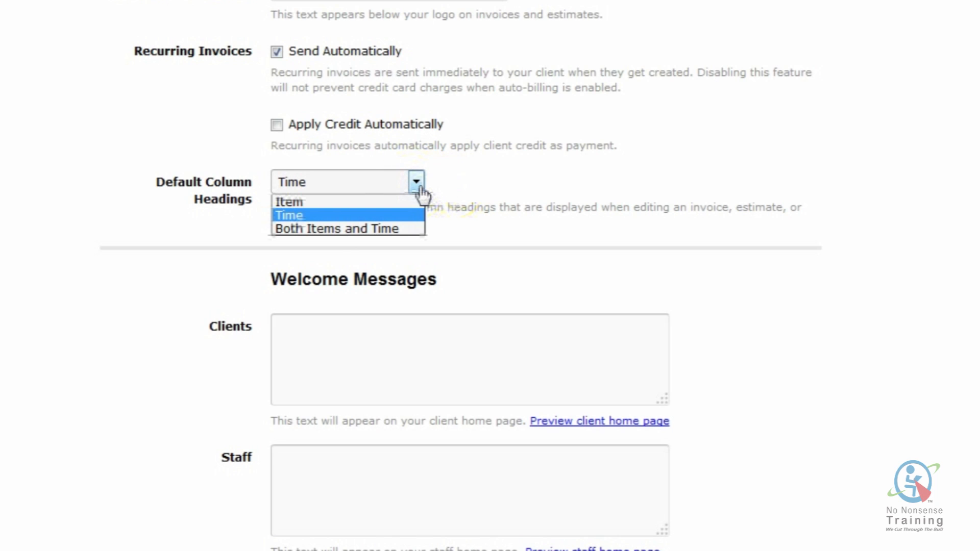
{"action": "left_click", "coordinate": [417, 188]}
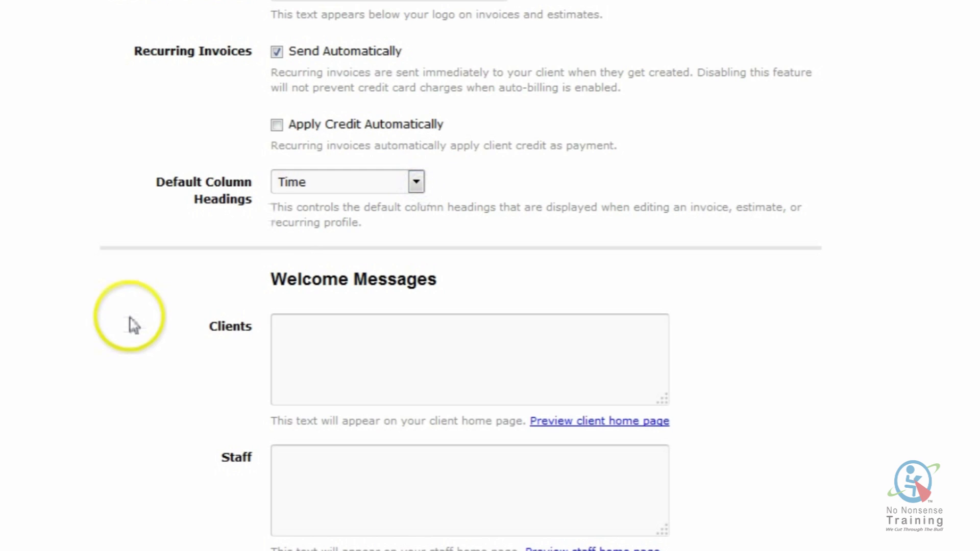
{"action": "scroll", "coordinate": [131, 323], "scroll_direction": "down", "scroll_amount": 2}
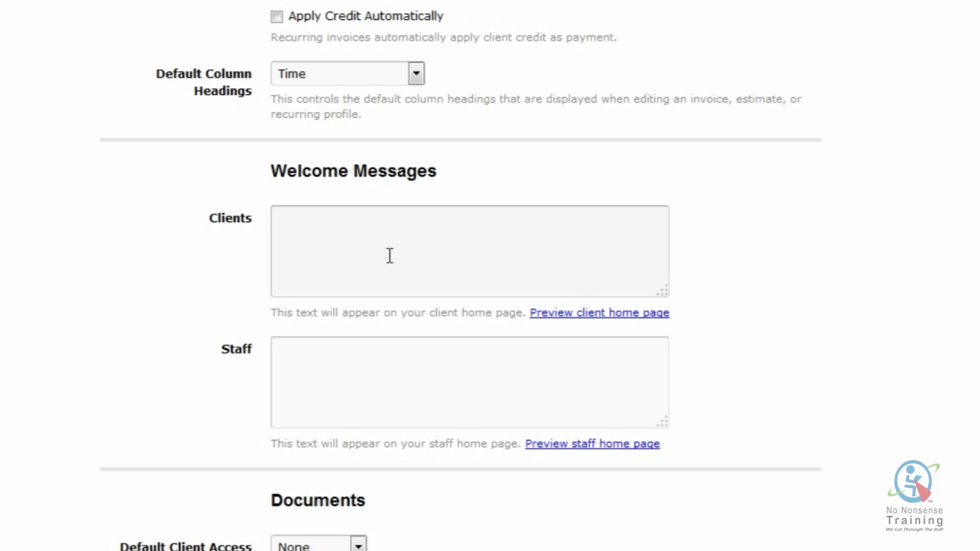
- Preview the client and staff home pages from the Welcome Messages settings
{"action": "left_click", "coordinate": [555, 315]}
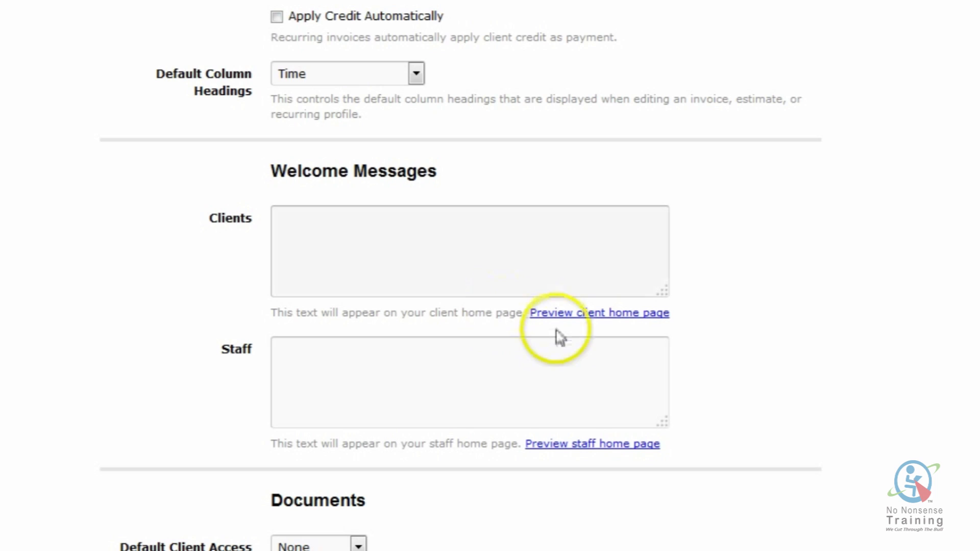
{"action": "left_click", "coordinate": [372, 353]}
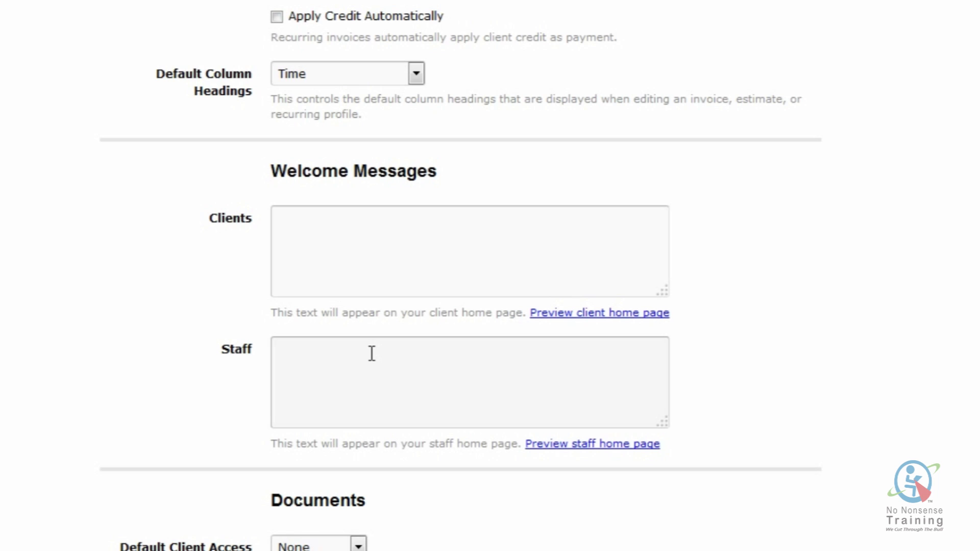
{"action": "scroll", "coordinate": [372, 353], "scroll_direction": "down", "scroll_amount": 2}
{"action": "left_click", "coordinate": [575, 337]}
{"action": "scroll", "coordinate": [569, 376], "scroll_direction": "down", "scroll_amount": 2}
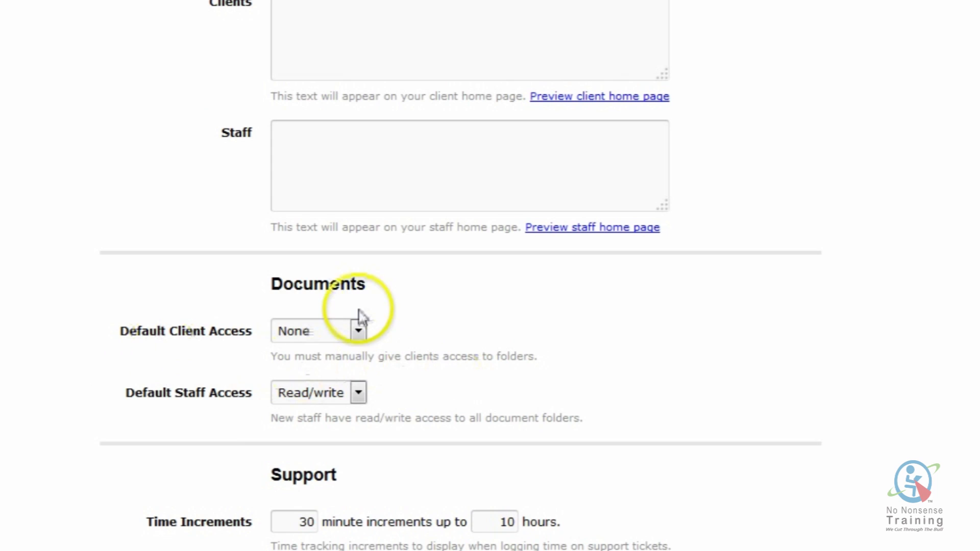
- Keep client document access at None and staff access at Read/write, then save
{"action": "left_click", "coordinate": [358, 337]}
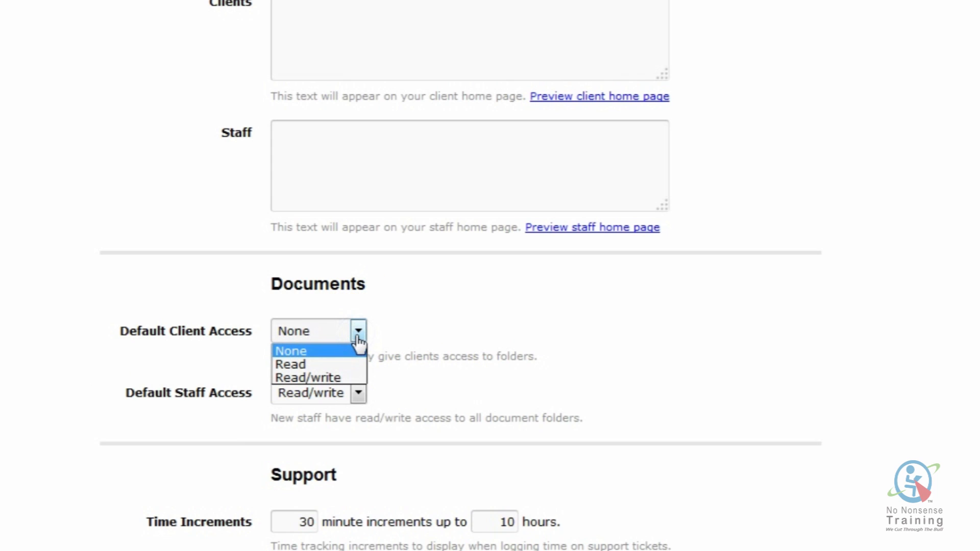
{"action": "left_click", "coordinate": [359, 340]}
{"action": "scroll", "coordinate": [240, 398], "scroll_direction": "down", "scroll_amount": 2}
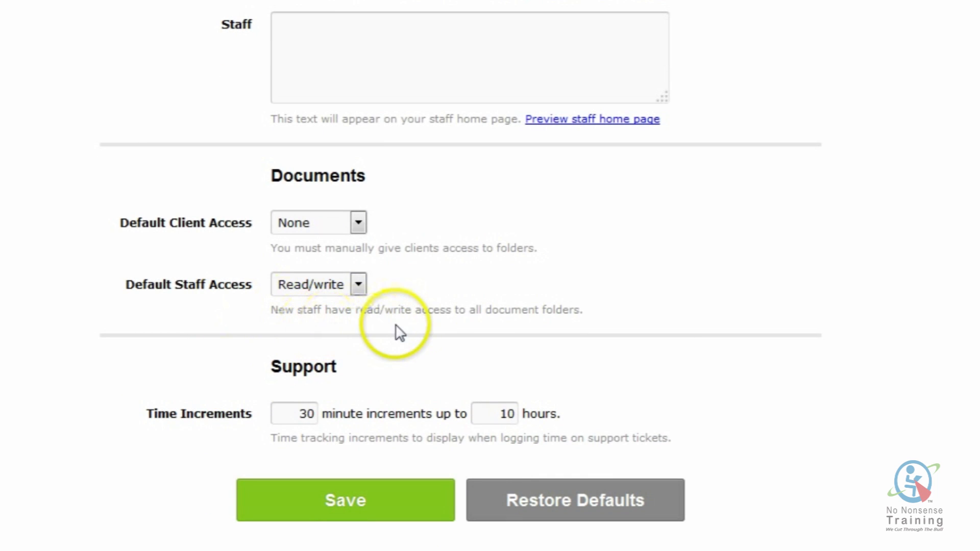
{"action": "left_click", "coordinate": [360, 290]}
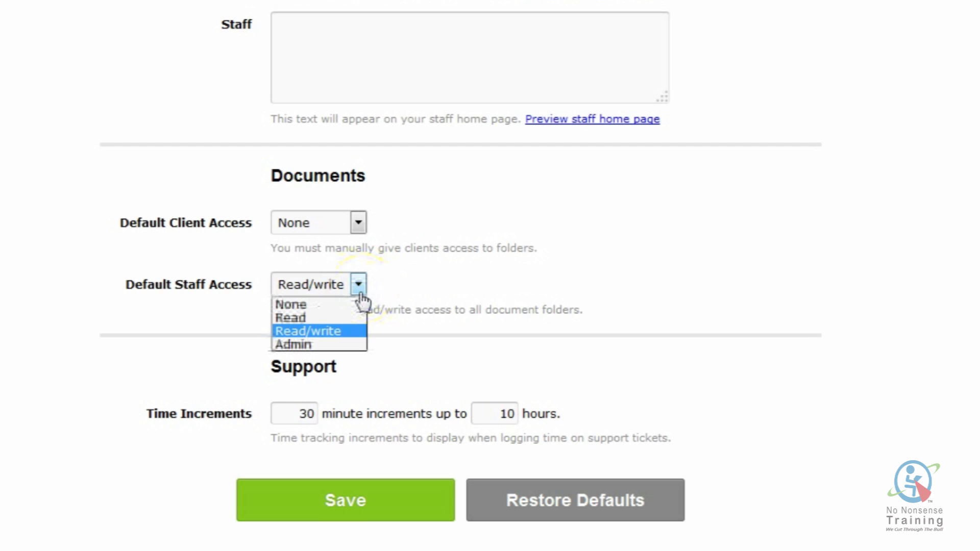
{"action": "left_click", "coordinate": [361, 286]}
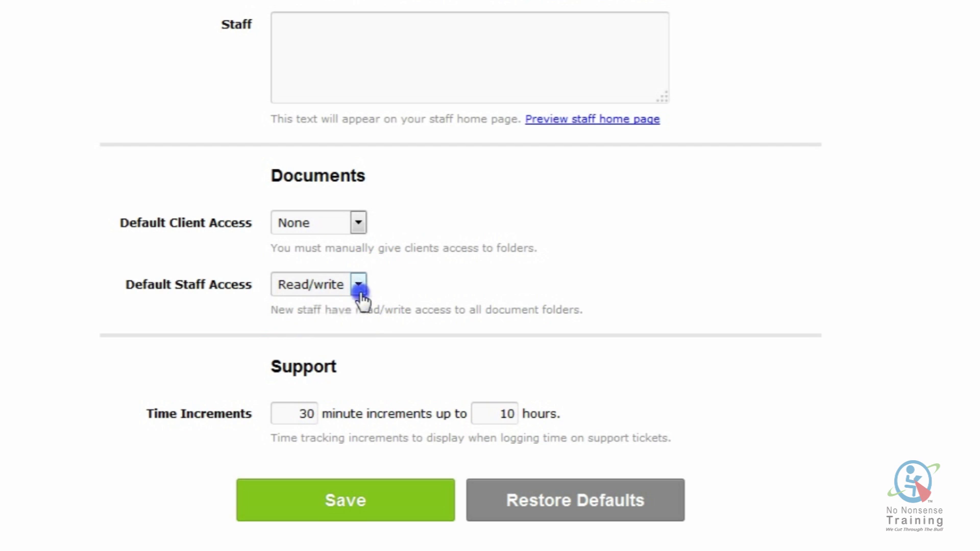
{"action": "scroll", "coordinate": [374, 365], "scroll_direction": "down", "scroll_amount": 2}
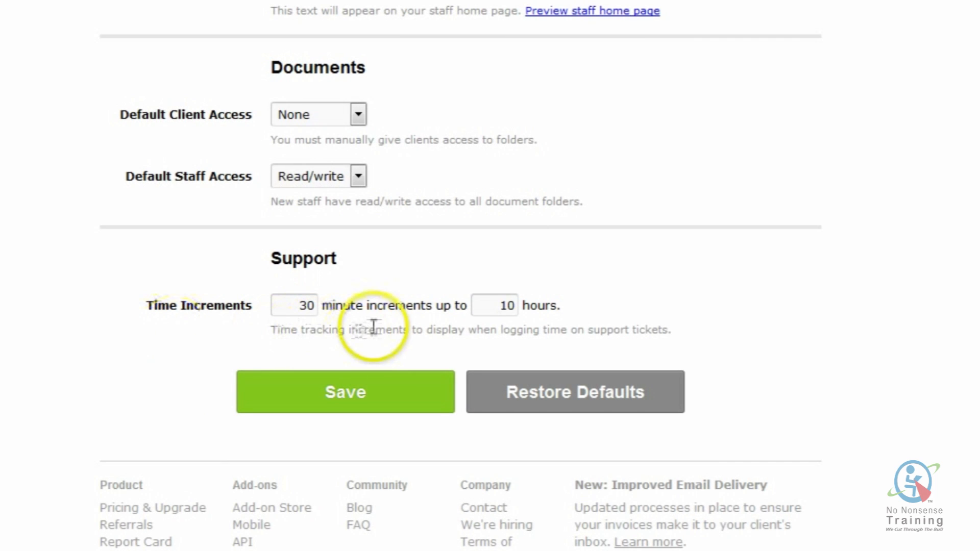
{"action": "left_click", "coordinate": [365, 397]}
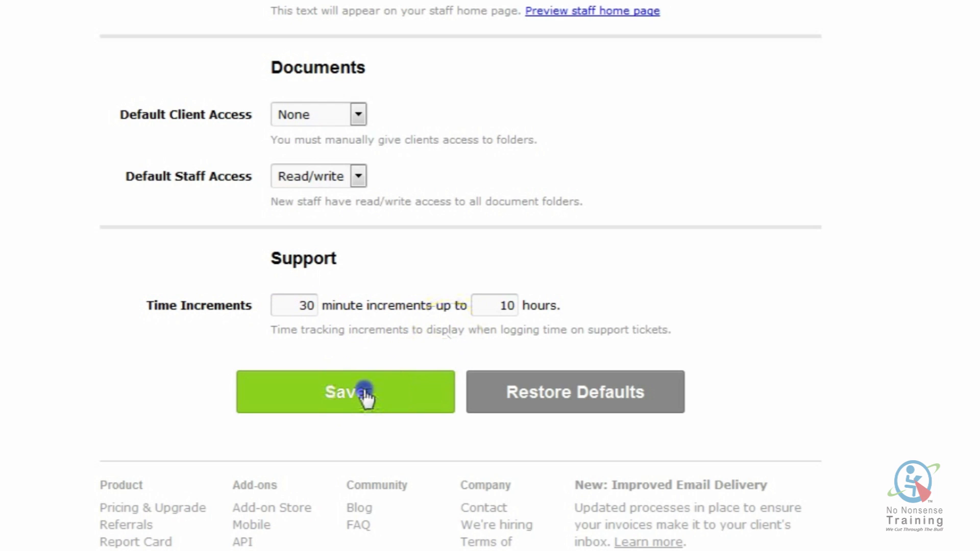